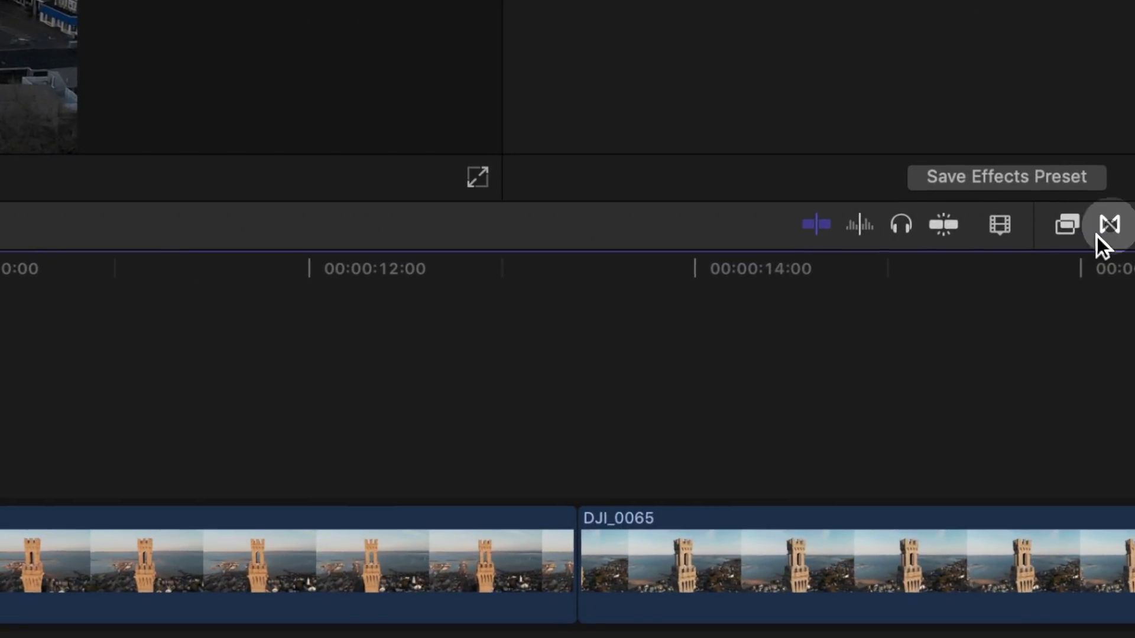
- Show the mTransition Text transitions and preview mTransition Text 03 and 45 over the drone clips
{"action": "left_click", "coordinate": [1125, 410]}
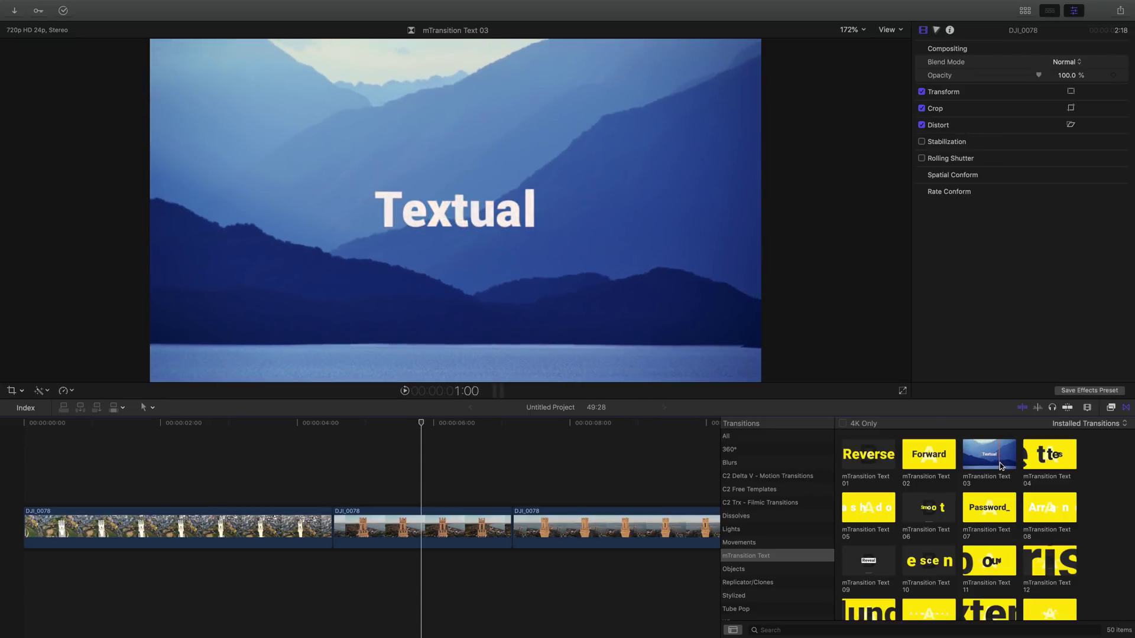
{"action": "left_click", "coordinate": [971, 466]}
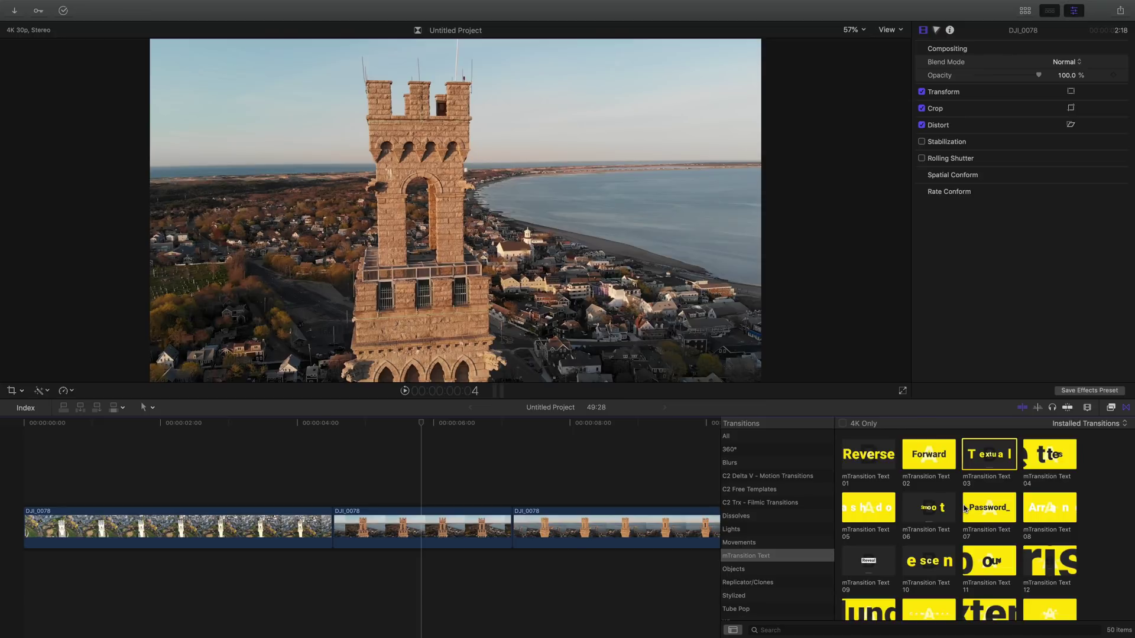
{"action": "scroll", "coordinate": [964, 509], "scroll_direction": "down", "scroll_amount": 10}
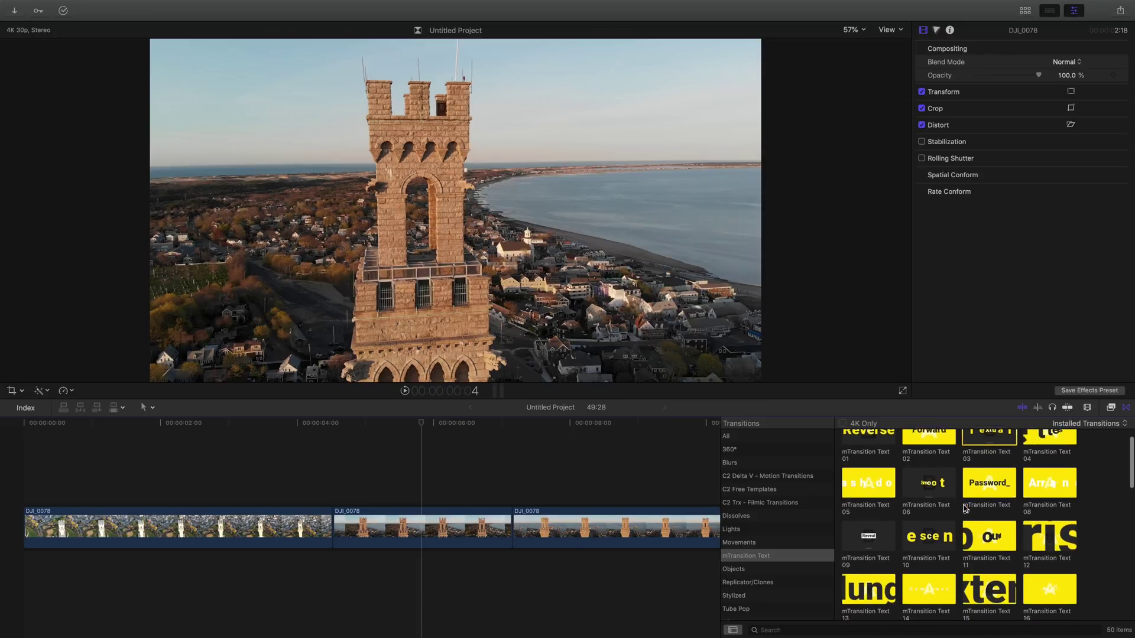
{"action": "scroll", "coordinate": [965, 508], "scroll_direction": "down", "scroll_amount": 3}
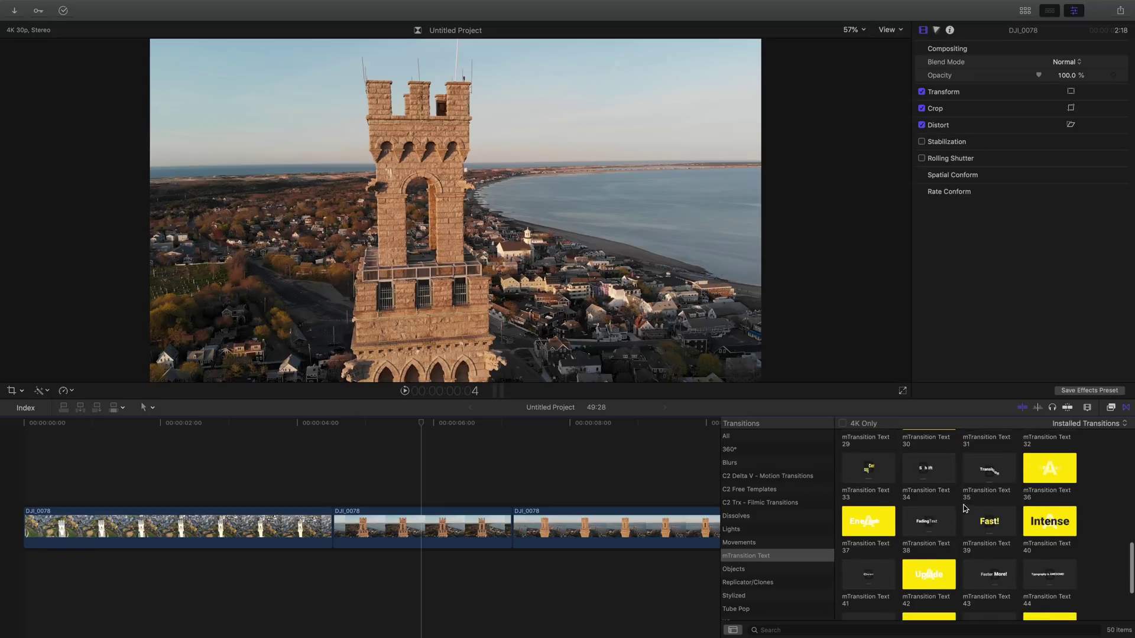
{"action": "left_click", "coordinate": [848, 587]}
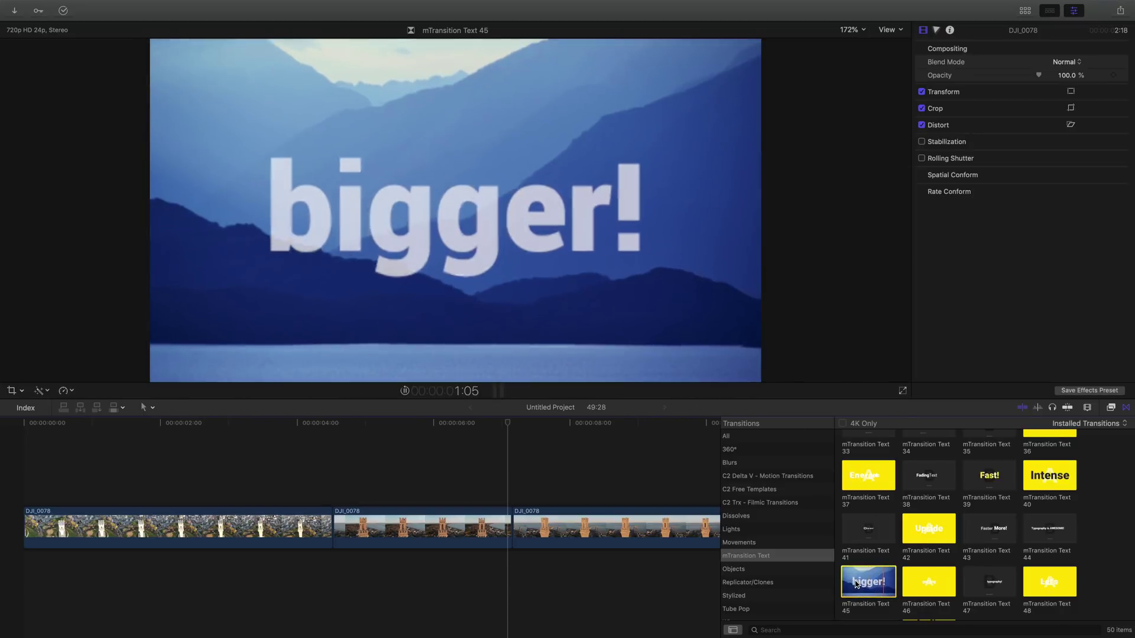
{"action": "scroll", "coordinate": [861, 471], "scroll_direction": "up", "scroll_amount": 10}
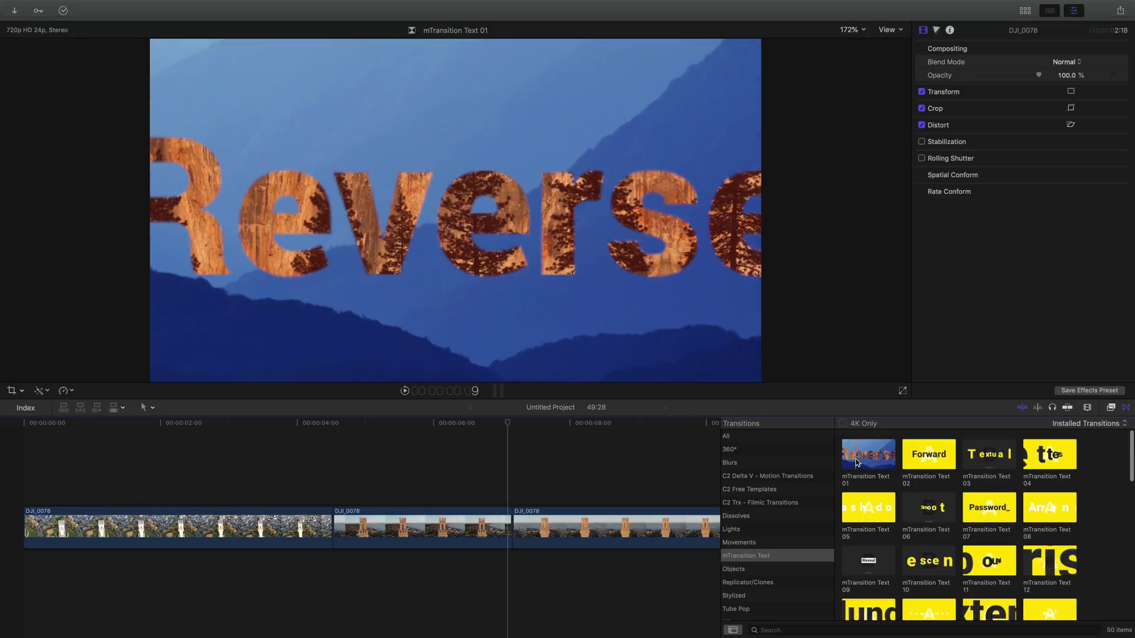
- Place mTransition Text 01 between the first two DJI_0078 clips and trim its start in the Precision Editor
{"action": "left_click_drag", "start_coordinate": [857, 461], "coordinate": [357, 510]}
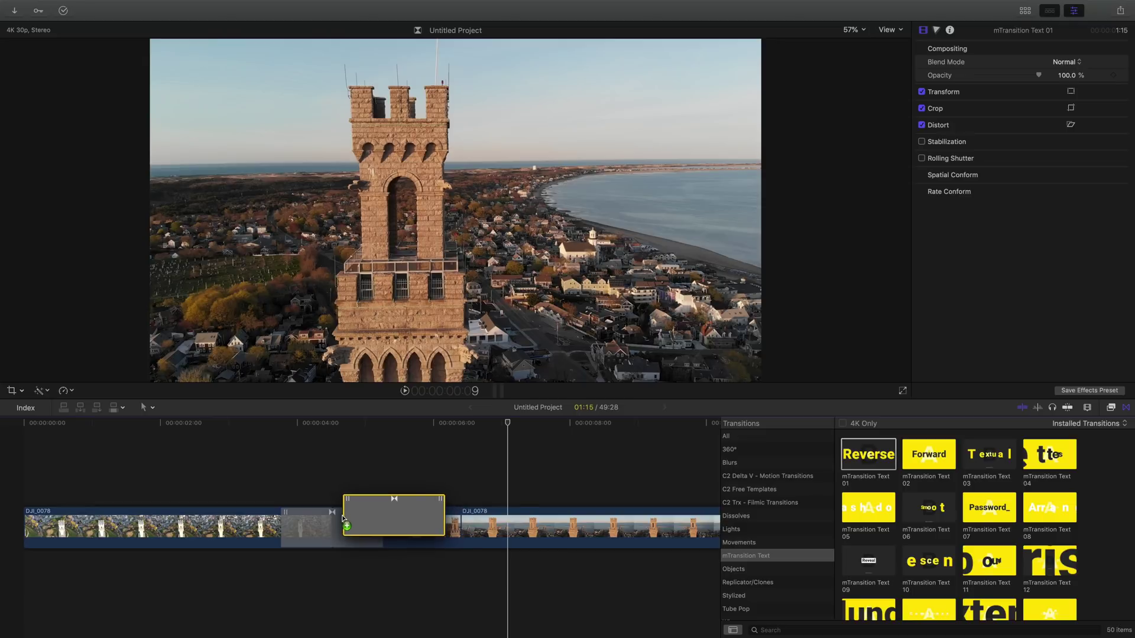
{"action": "left_click_drag", "start_coordinate": [343, 519], "coordinate": [344, 519]}
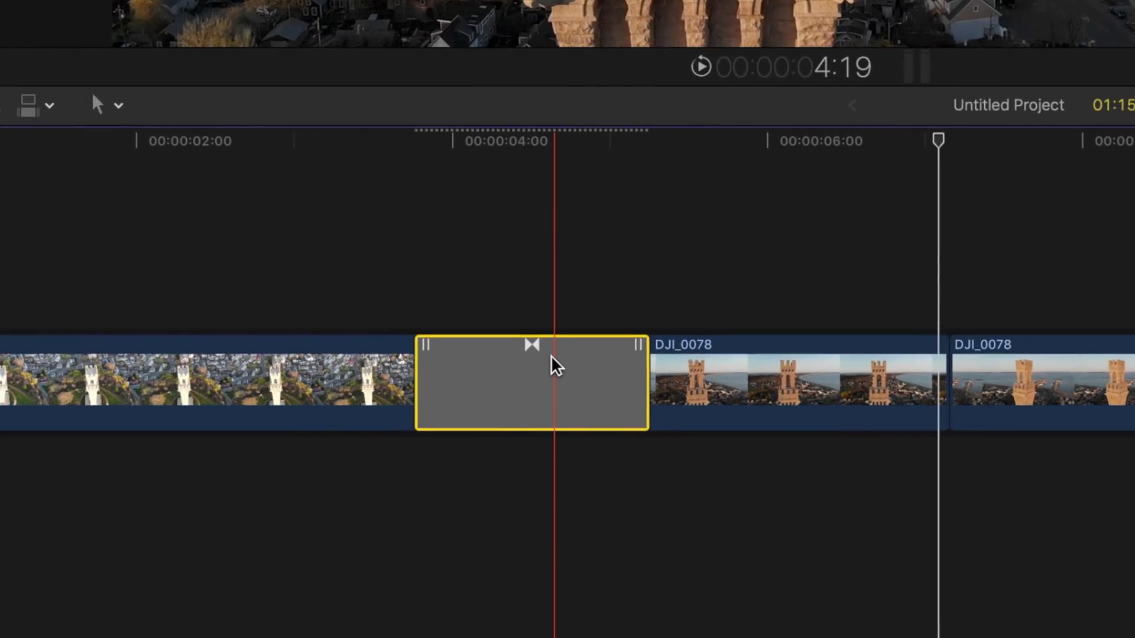
{"action": "double_click", "coordinate": [532, 378]}
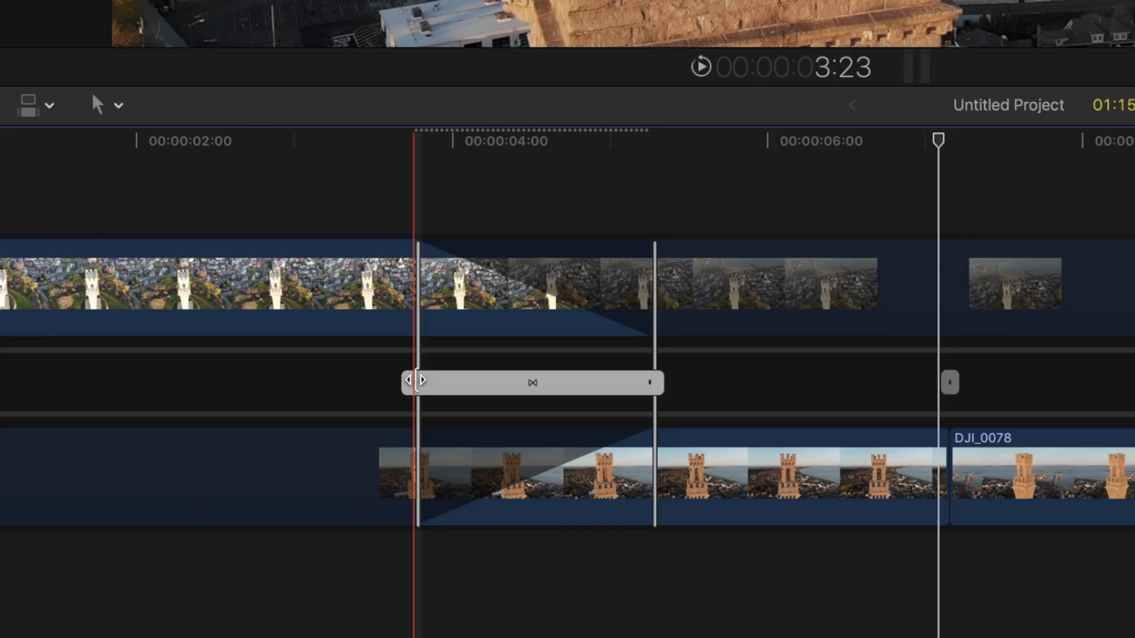
{"action": "left_click_drag", "start_coordinate": [416, 380], "coordinate": [482, 386]}
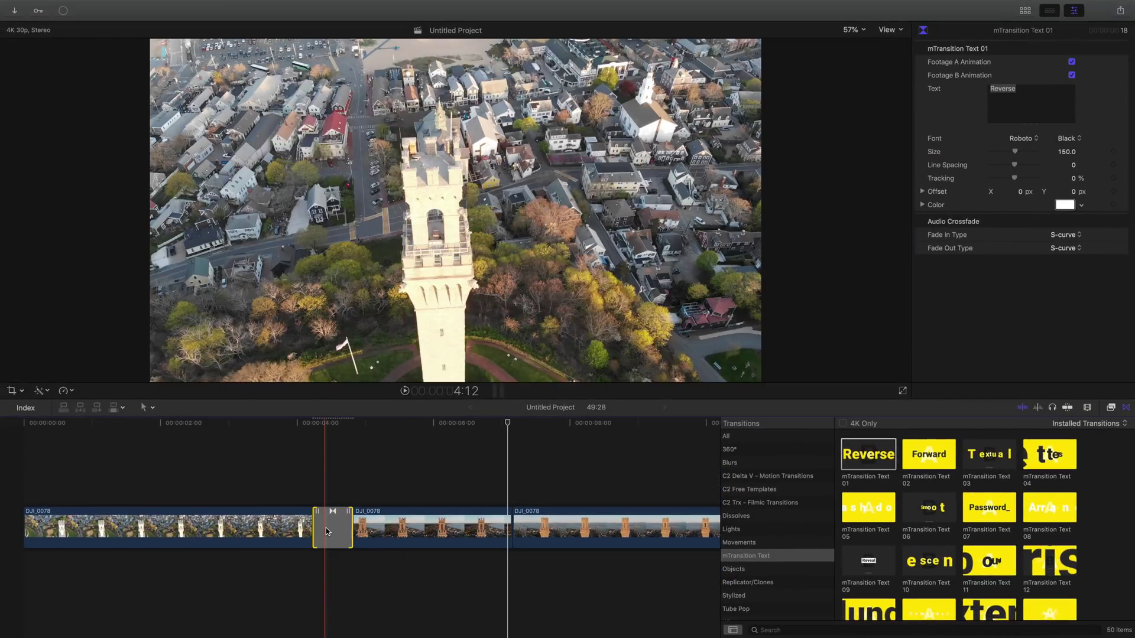
{"action": "left_click", "coordinate": [325, 526]}
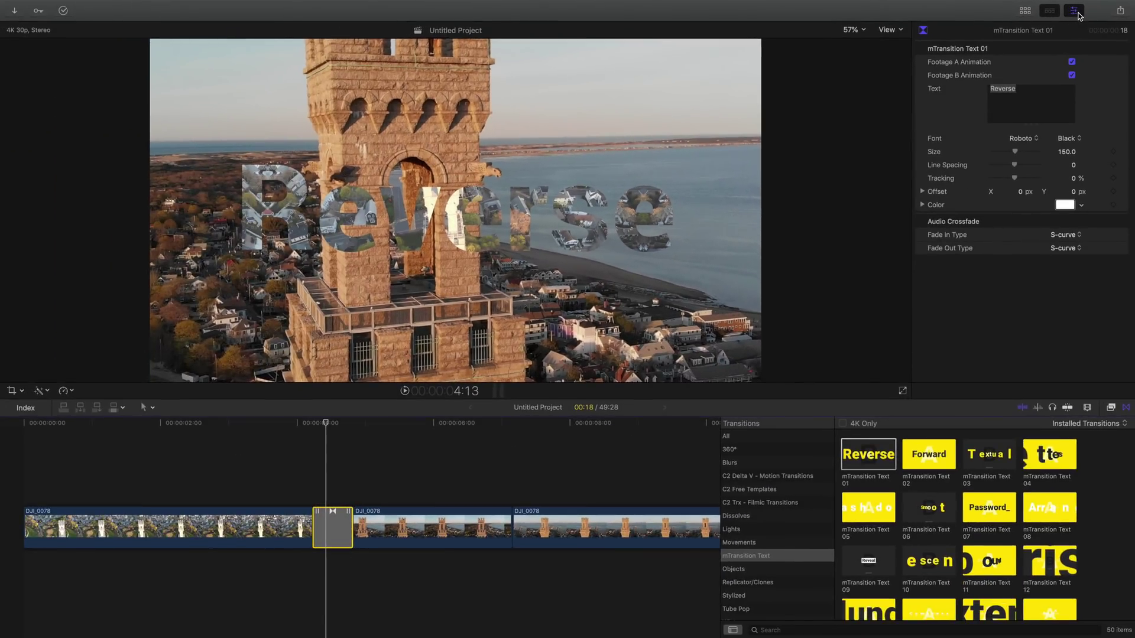
- Shift the Reverse transition's text left by setting its Offset X to about -7.85 px
{"action": "mouse_move", "coordinate": [525, 204]}
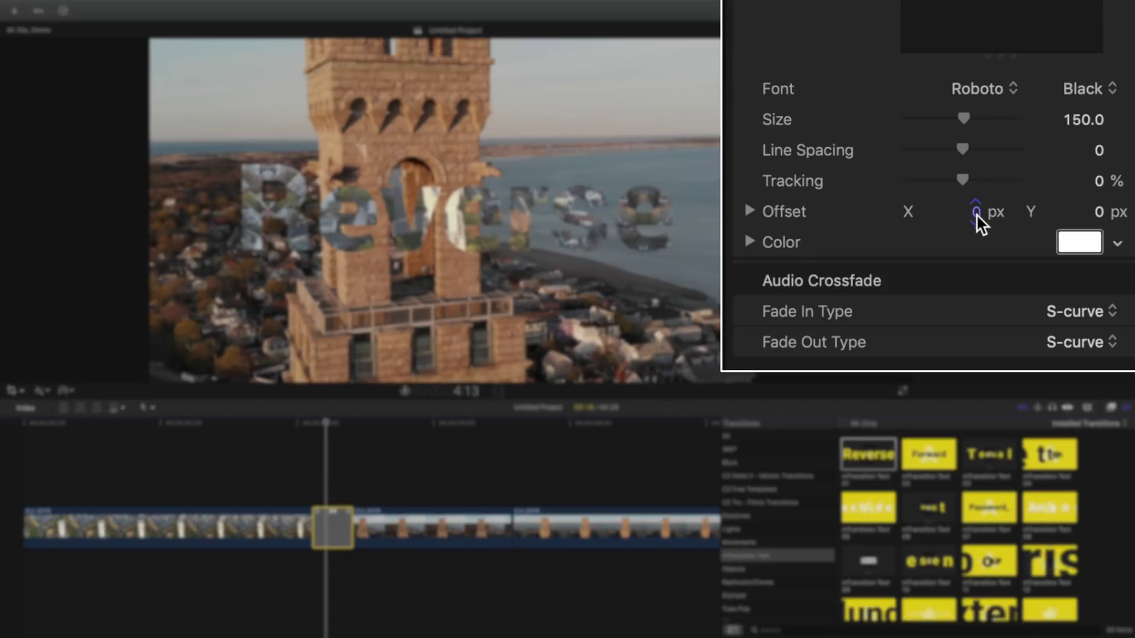
{"action": "left_click_drag", "start_coordinate": [976, 214], "coordinate": [990, 195]}
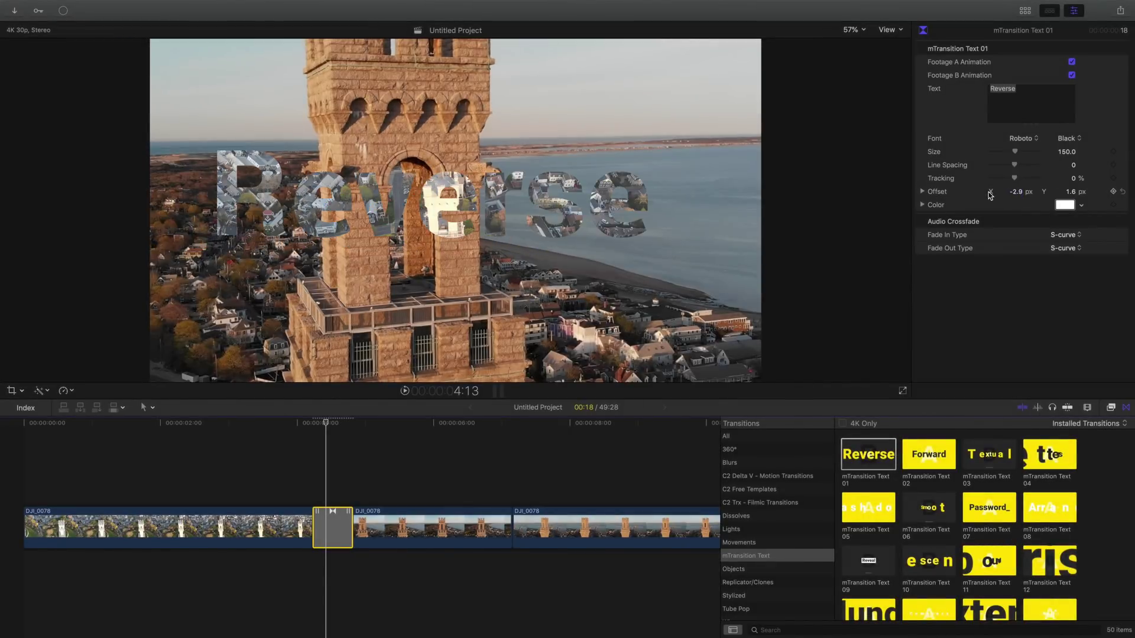
{"action": "left_click", "coordinate": [921, 192]}
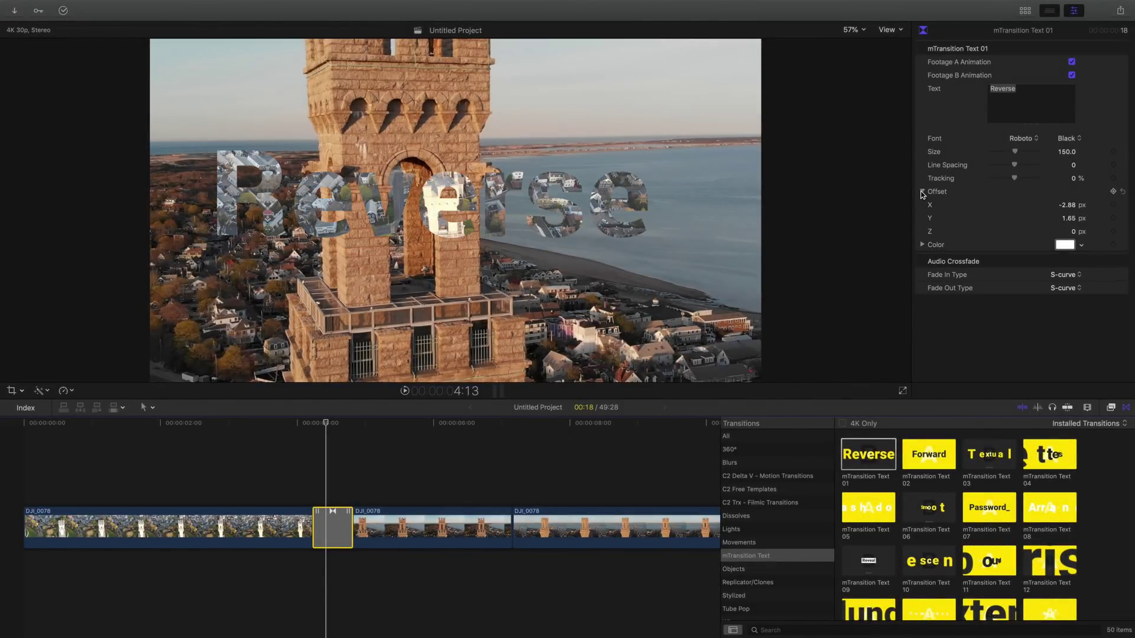
{"action": "left_click", "coordinate": [326, 423]}
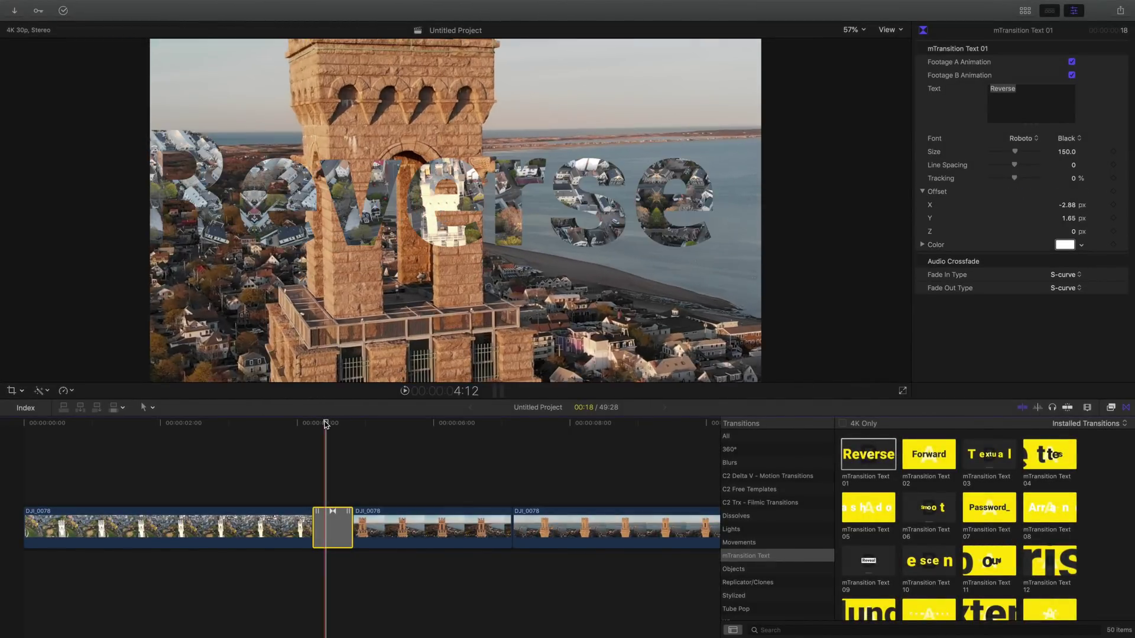
{"action": "left_click_drag", "start_coordinate": [326, 423], "coordinate": [320, 427]}
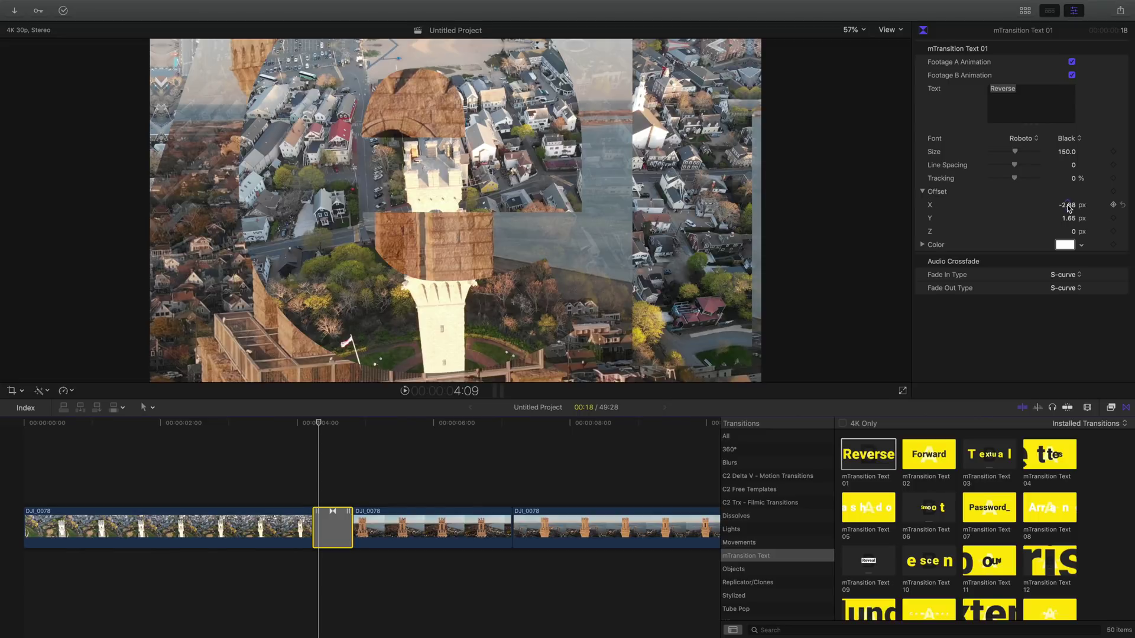
{"action": "left_click_drag", "start_coordinate": [1069, 207], "coordinate": [1098, 211]}
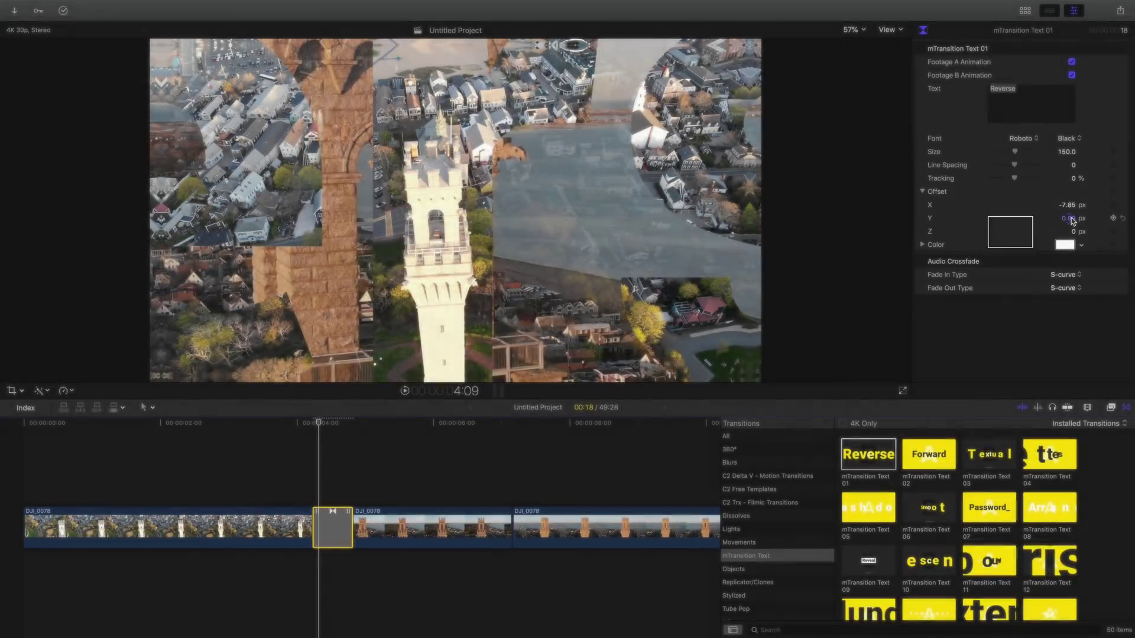
{"action": "left_click", "coordinate": [285, 438]}
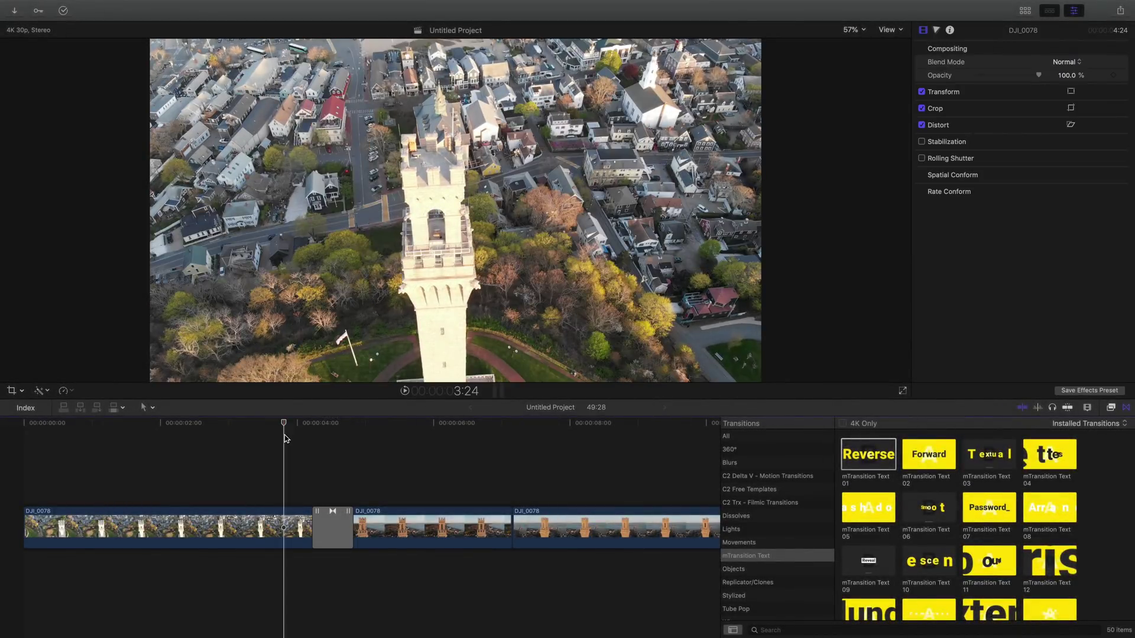
{"action": "key", "text": "space"}
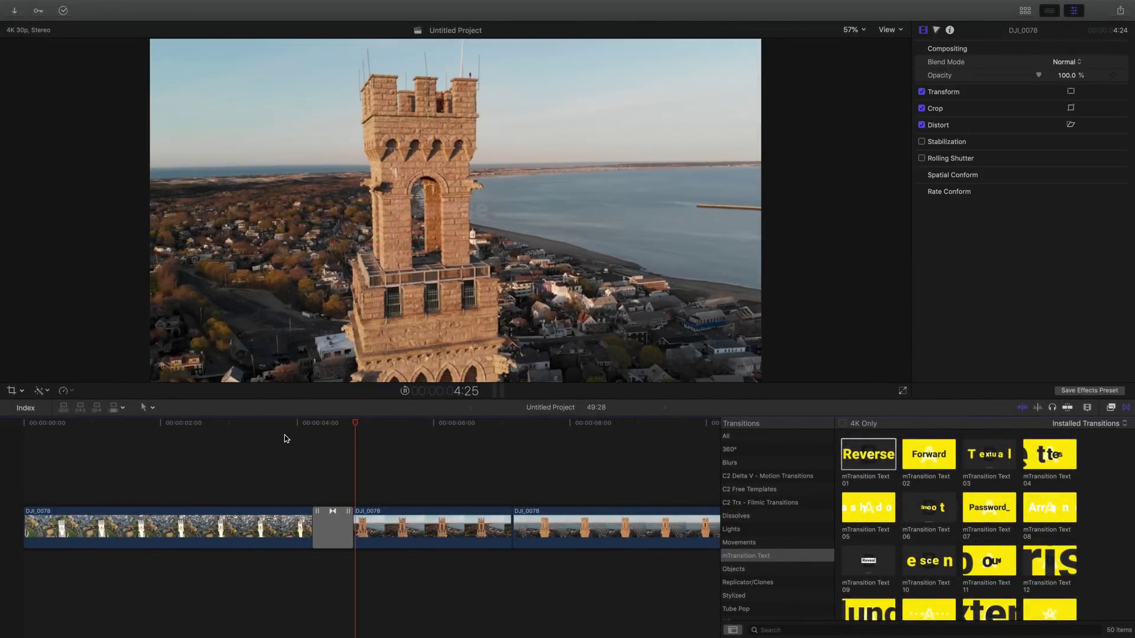
{"action": "key", "text": "space"}
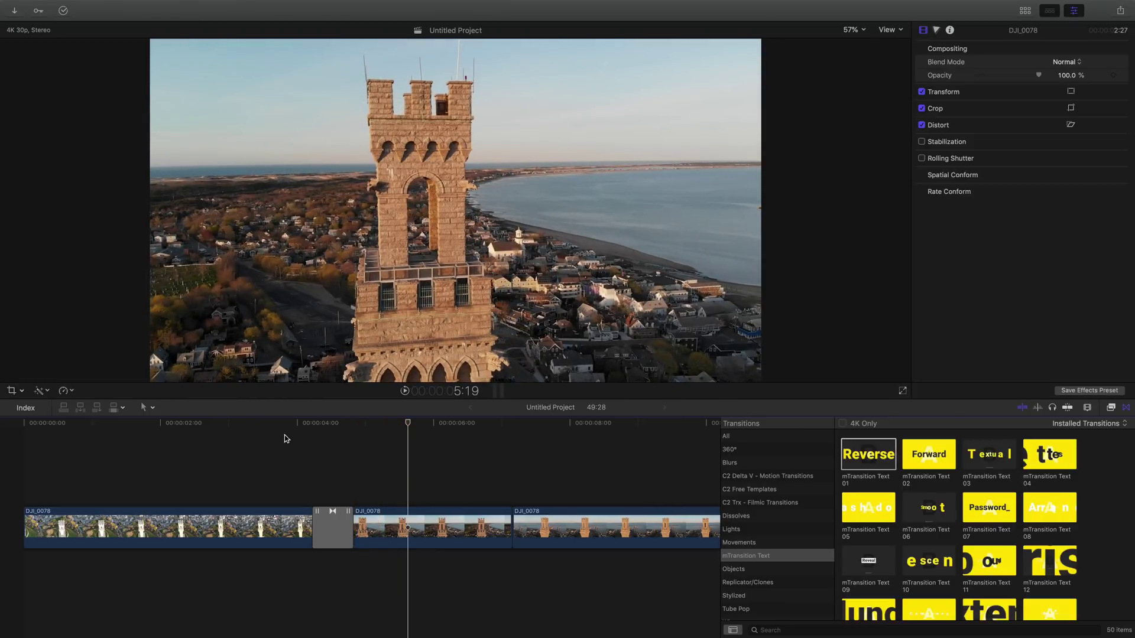
{"action": "left_click", "coordinate": [285, 438]}
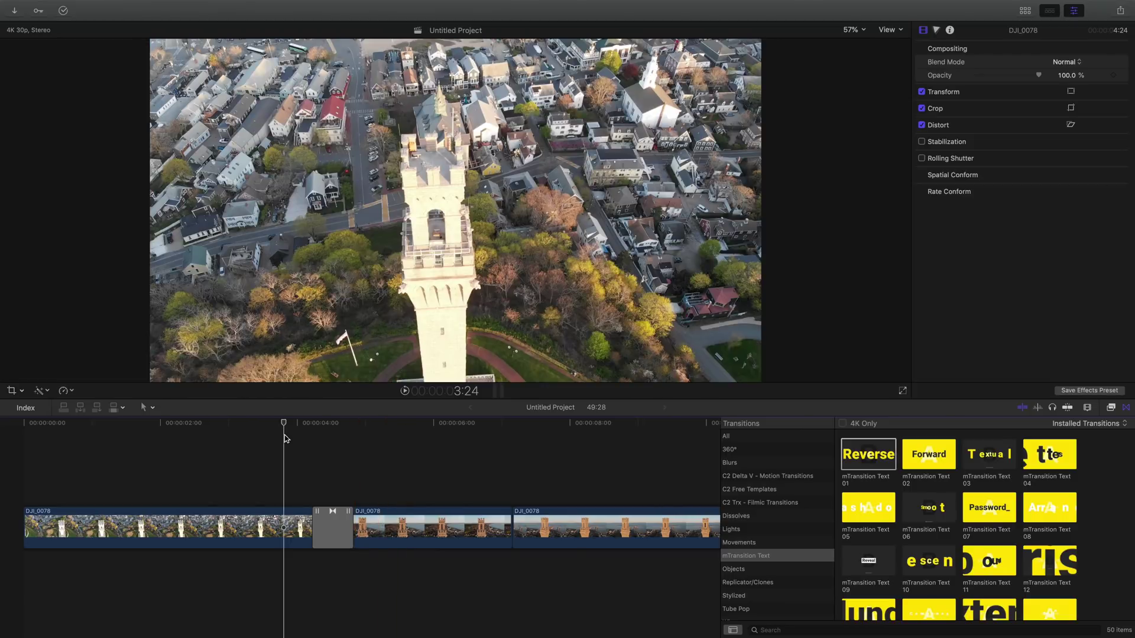
{"action": "key", "text": "space"}
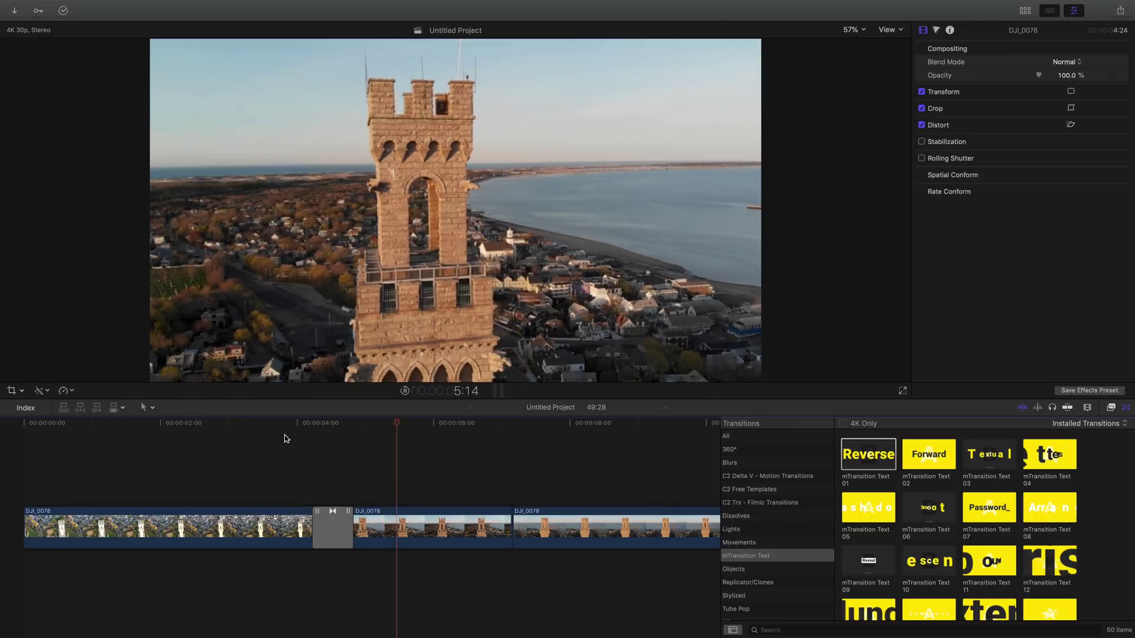
{"action": "key", "text": "space"}
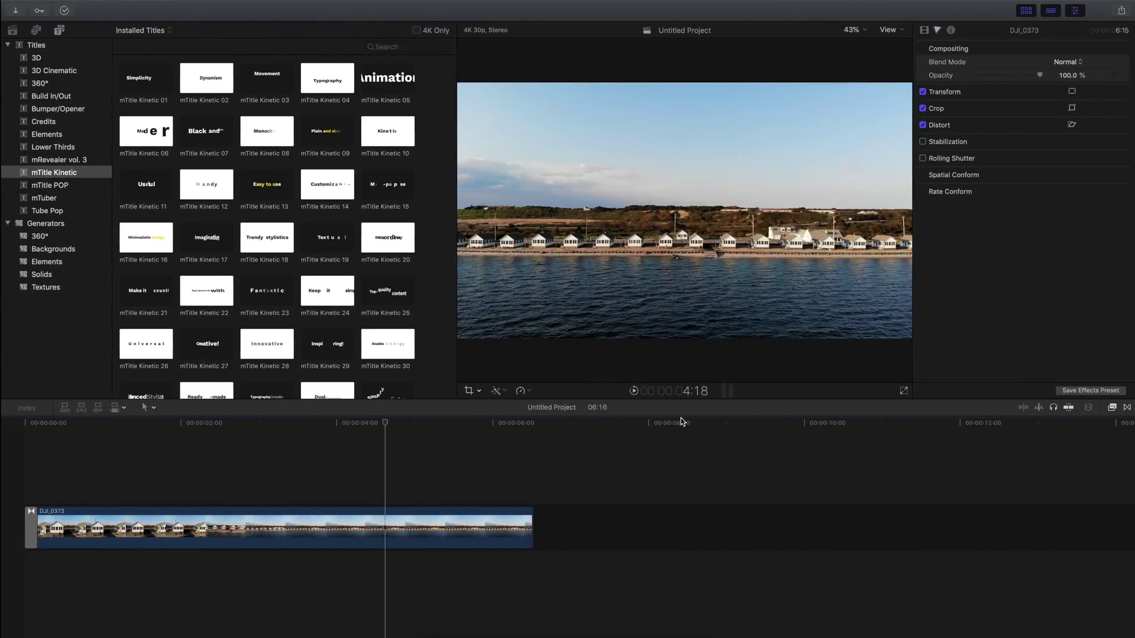
- Place the playhead on the DJI_0373 beach clip and add mTitle Kinetic 28 above it
{"action": "left_click", "coordinate": [382, 446]}
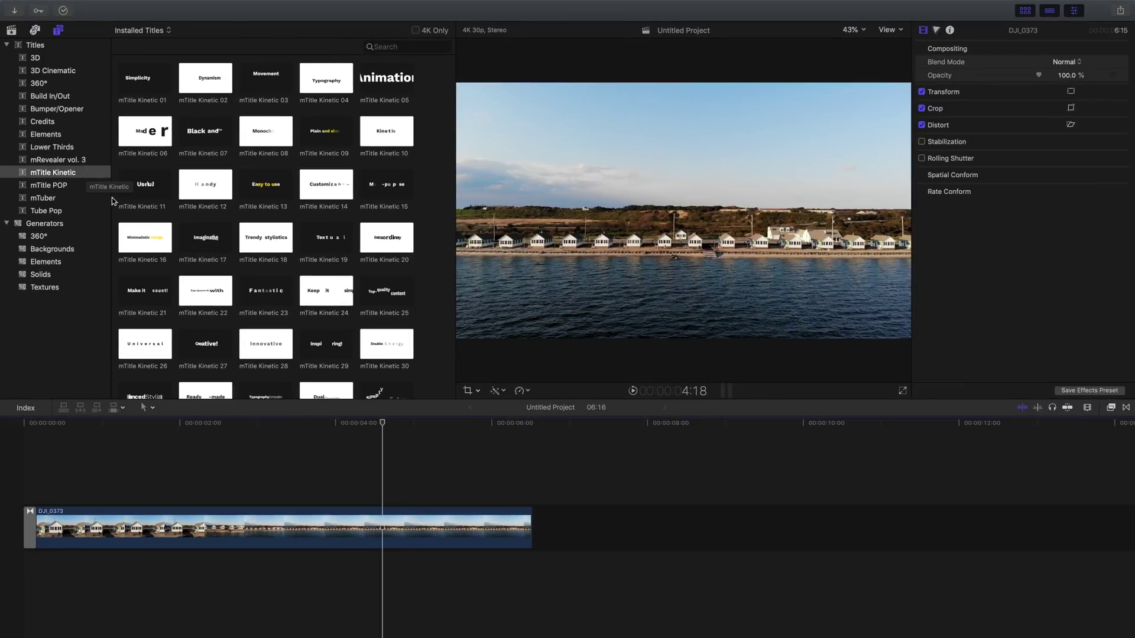
{"action": "left_click_drag", "start_coordinate": [266, 346], "coordinate": [170, 493]}
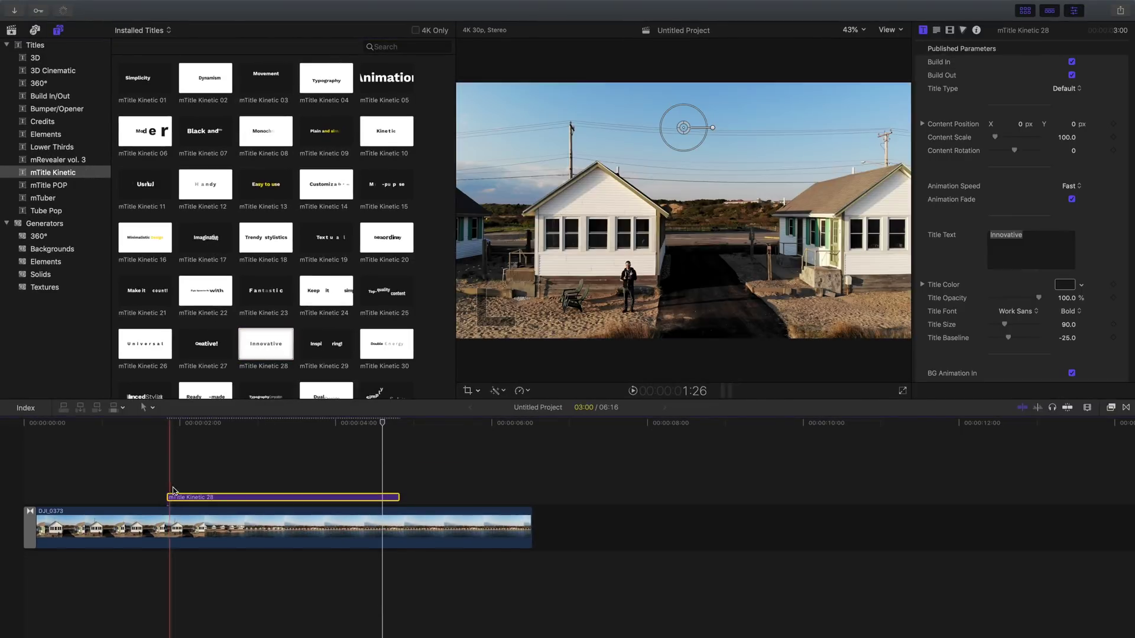
- Select the new 'Innovative' title and change its Title Type to Typography Alpha
{"action": "left_click", "coordinate": [253, 484]}
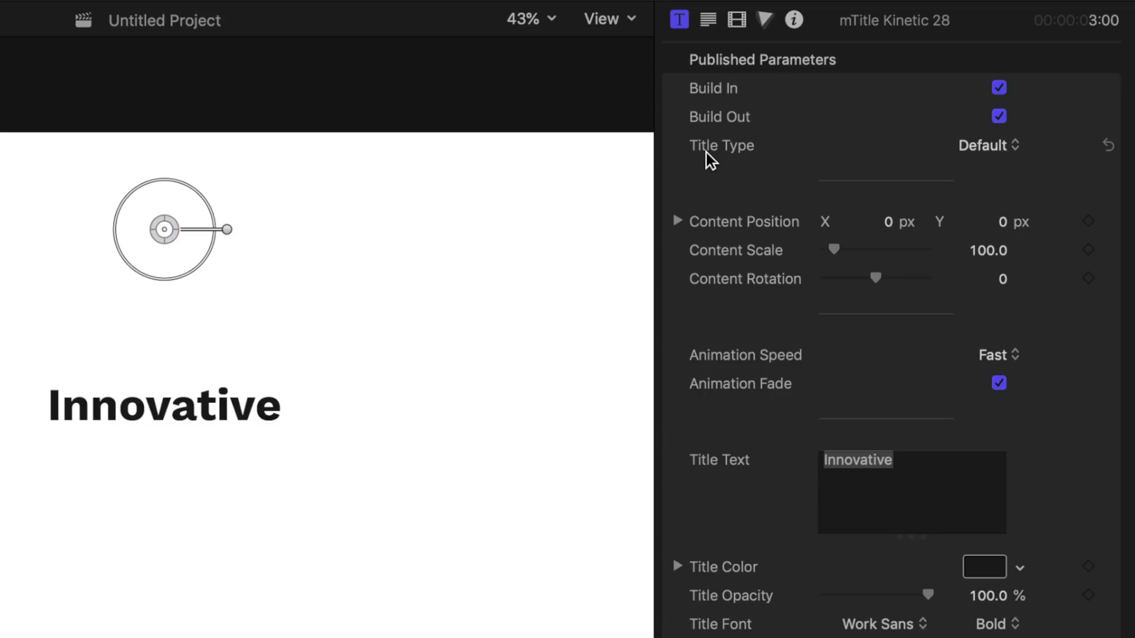
{"action": "left_click", "coordinate": [1005, 147]}
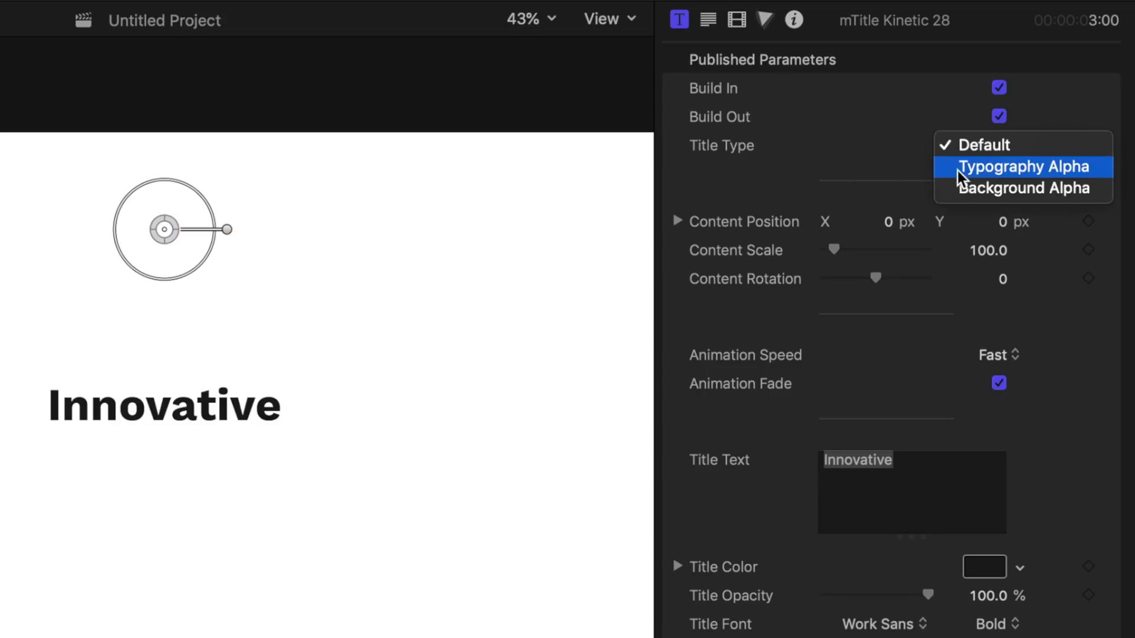
{"action": "left_click", "coordinate": [1100, 169]}
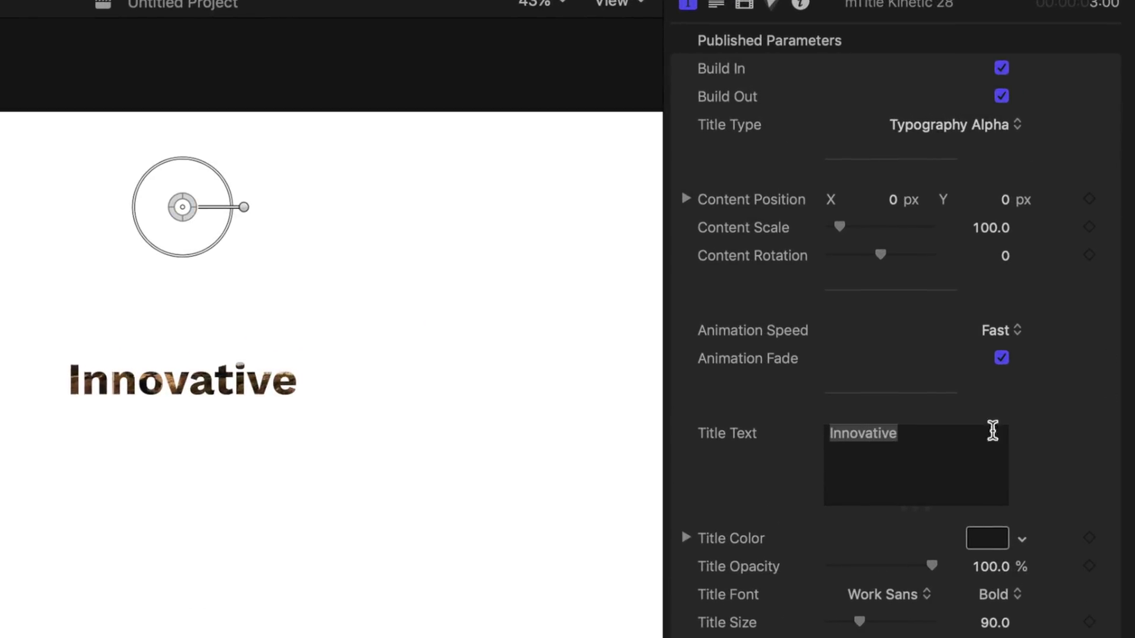
- Replace the title text 'Innovative' with 'Truro', keeping Animation Speed on Fast
{"action": "left_click_drag", "start_coordinate": [917, 434], "coordinate": [764, 423]}
{"action": "type", "text": "Truro"}
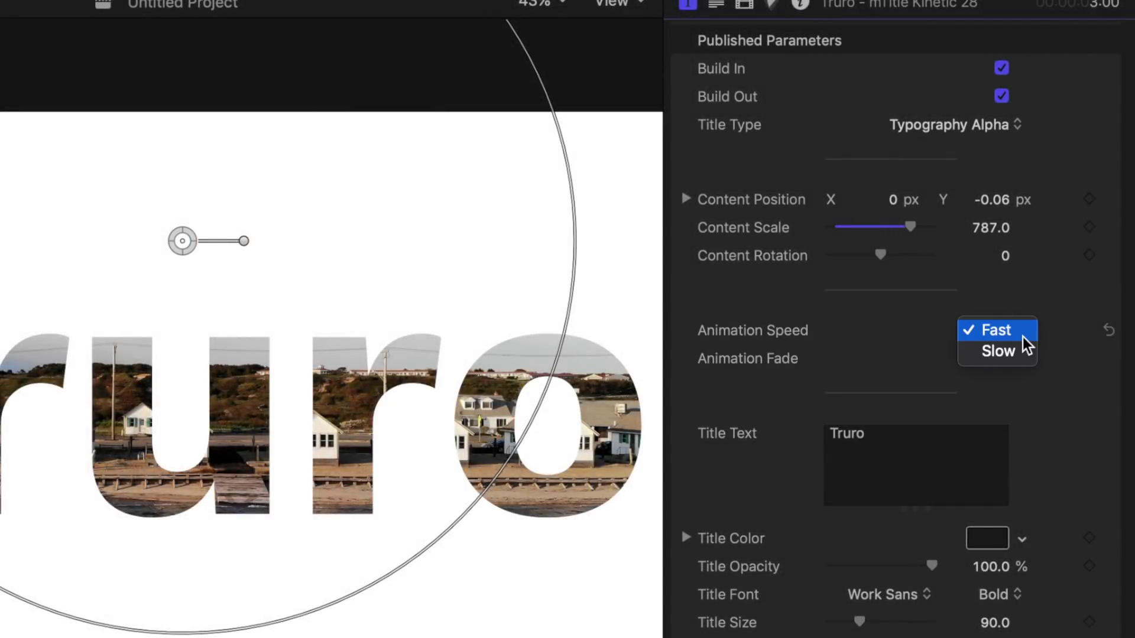
{"action": "left_click", "coordinate": [1022, 335]}
{"action": "scroll", "coordinate": [977, 550], "scroll_direction": "down", "scroll_amount": 6}
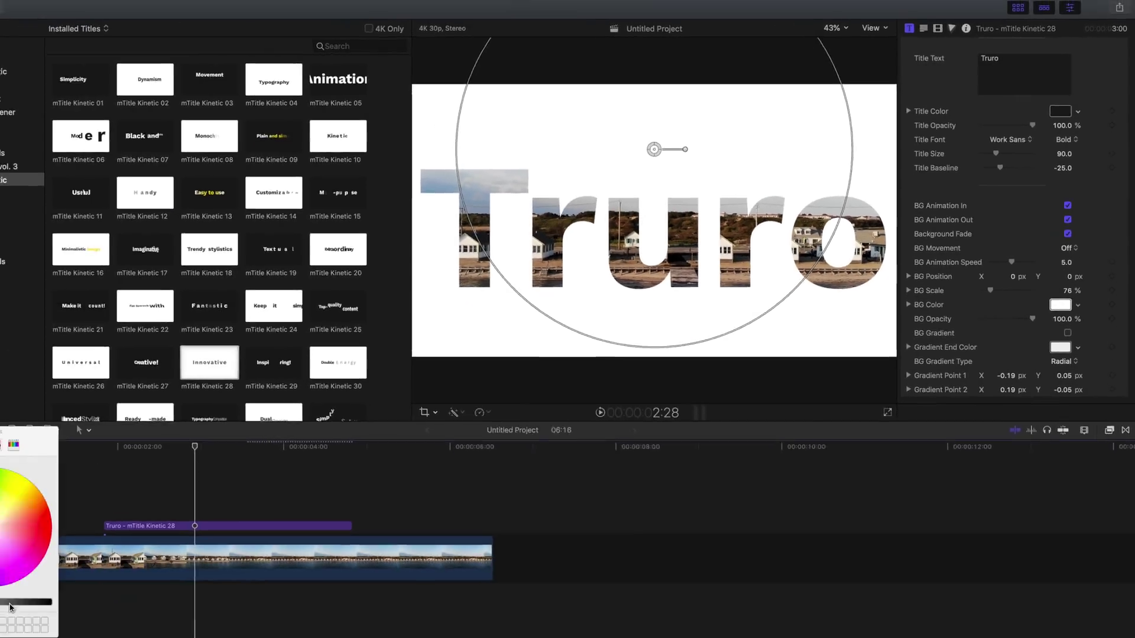
- Make the Truro title's background black and add mTitle Kinetic 20 to the timeline after it
{"action": "left_click_drag", "start_coordinate": [12, 569], "coordinate": [149, 565]}
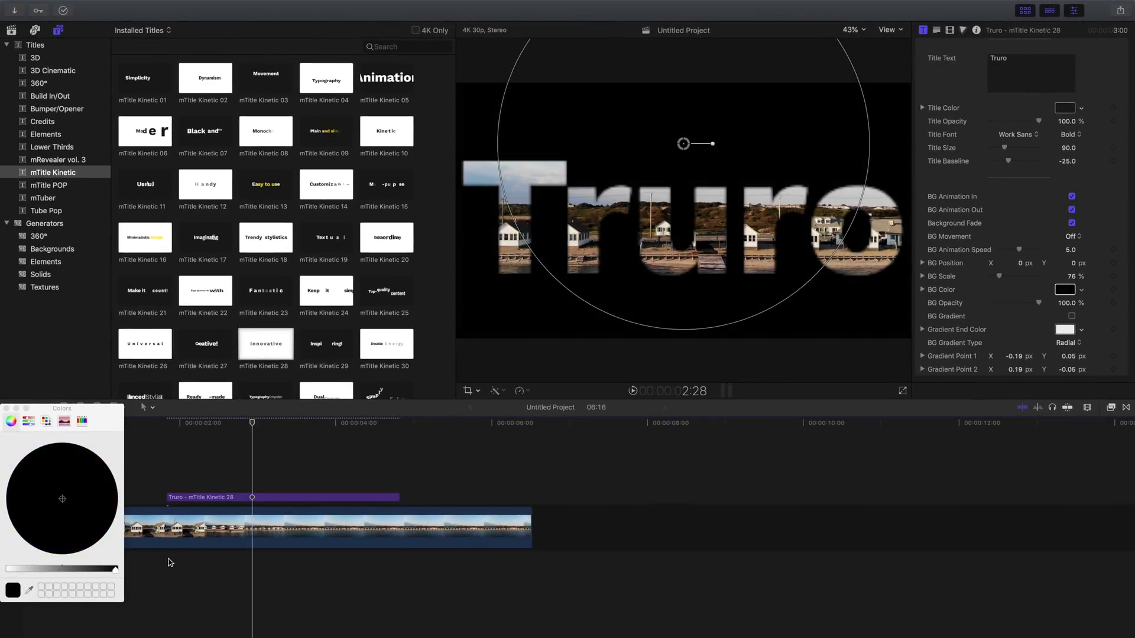
{"action": "left_click", "coordinate": [6, 409]}
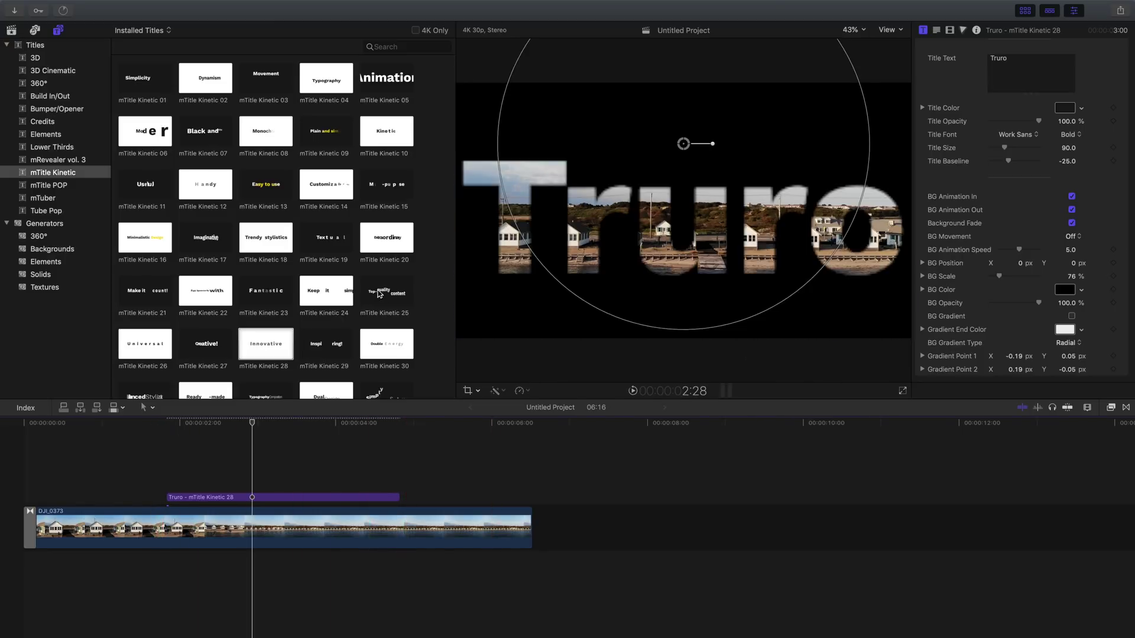
{"action": "left_click_drag", "start_coordinate": [386, 238], "coordinate": [436, 493]}
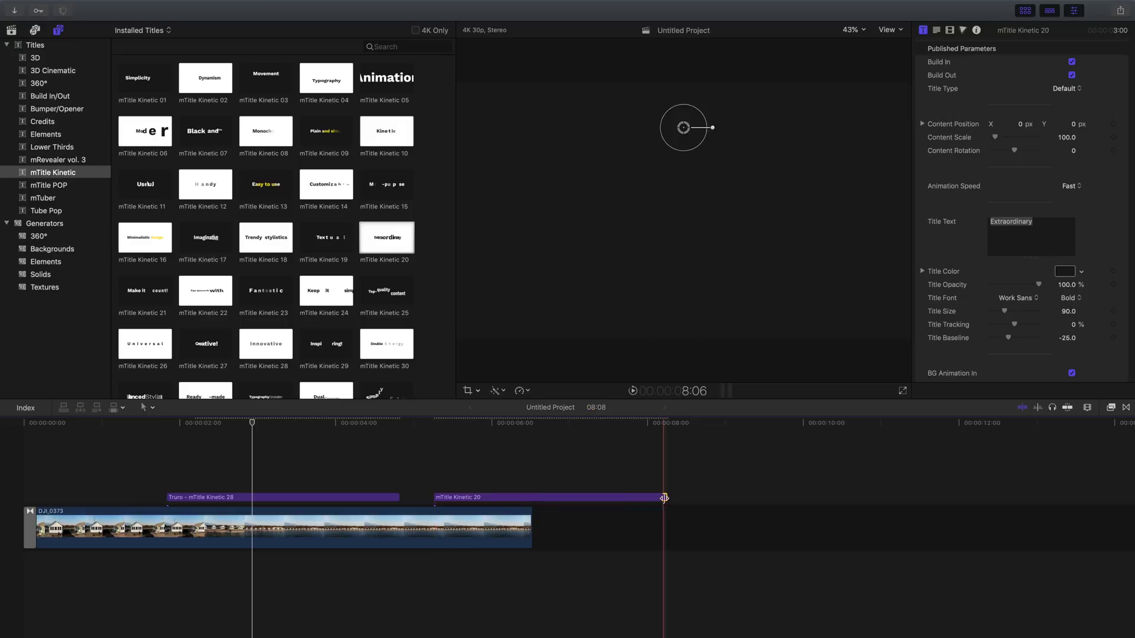
- Change the Extraordinary title's text to 'FakeRealtorWebsite.com' and drop its BG Opacity to 0%
{"action": "left_click", "coordinate": [936, 29]}
{"action": "left_click", "coordinate": [923, 30]}
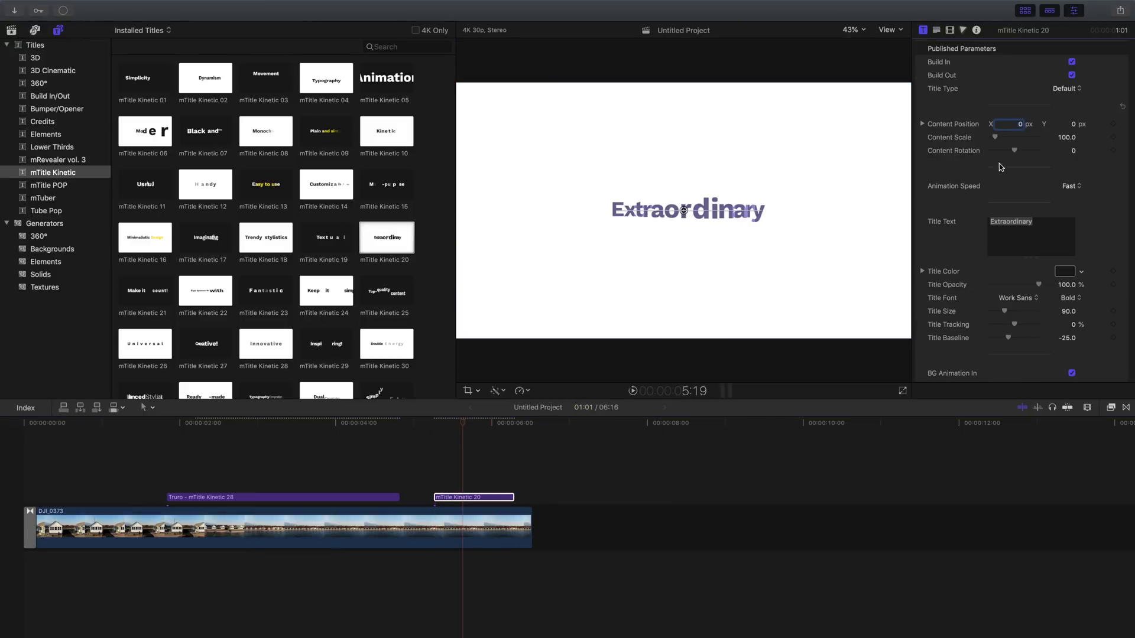
{"action": "type", "text": "FakeRealtorWebsite.com"}
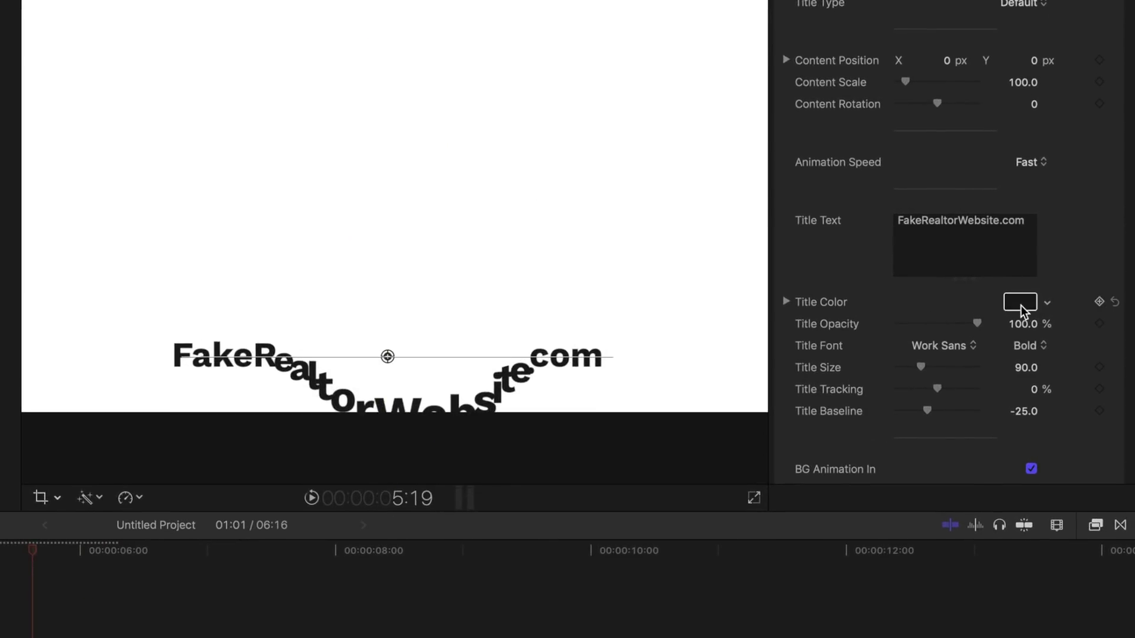
{"action": "scroll", "coordinate": [893, 404], "scroll_direction": "down", "scroll_amount": 5}
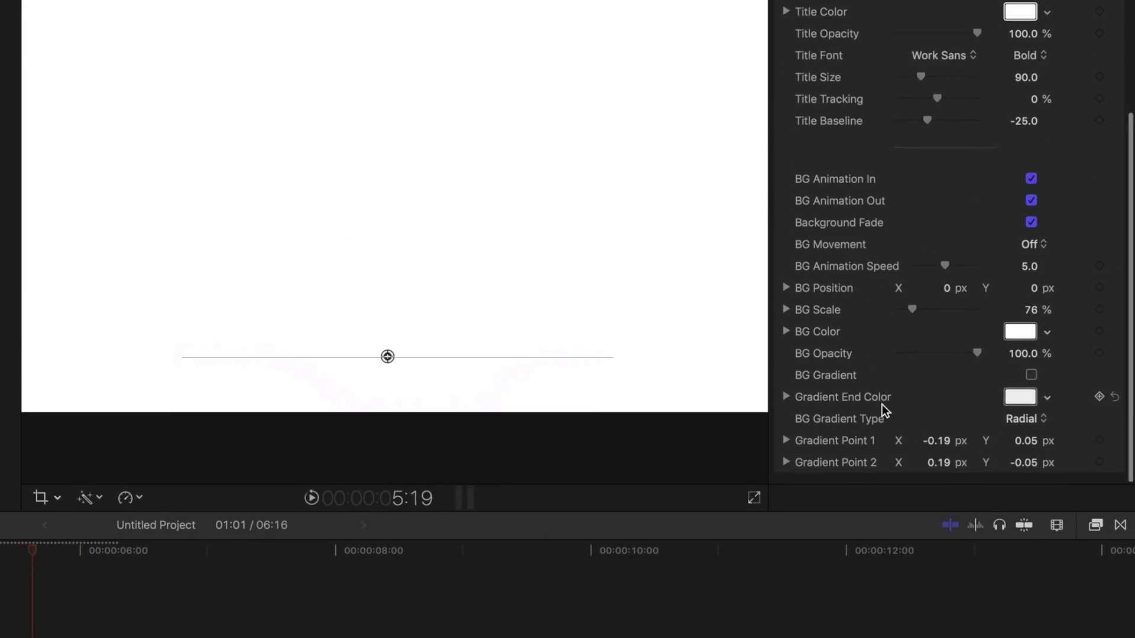
{"action": "left_click_drag", "start_coordinate": [955, 355], "coordinate": [899, 353]}
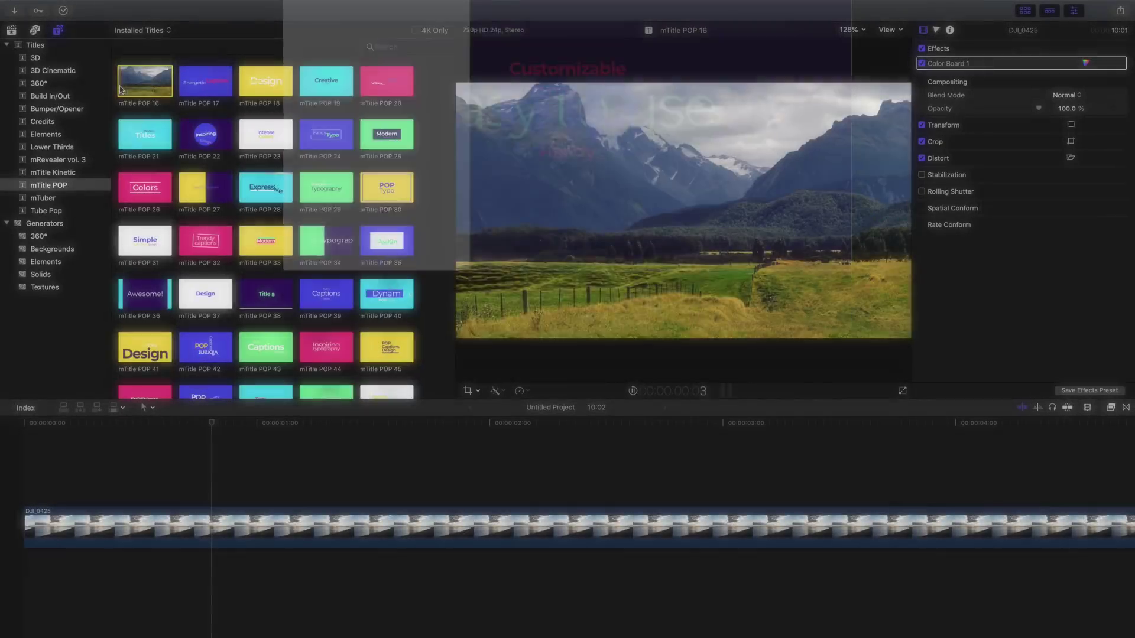
- Preview mTitle POP 16, 39 and 22, then place POP 22 above the DJI_0425 drone clip
{"action": "left_click", "coordinate": [120, 89]}
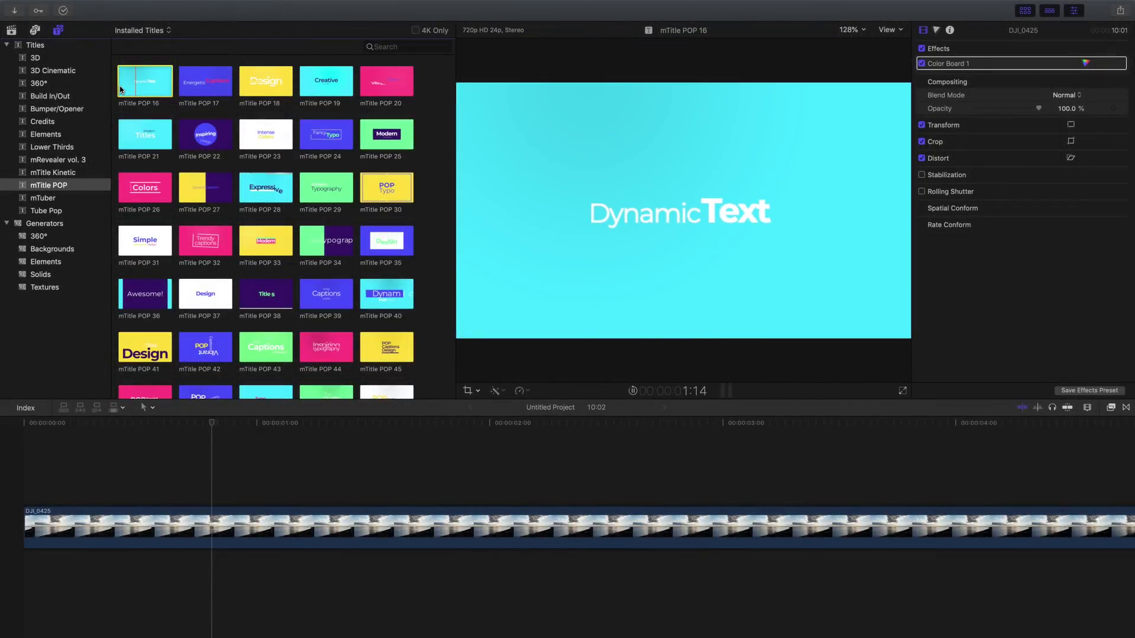
{"action": "scroll", "coordinate": [147, 86], "scroll_direction": "up", "scroll_amount": 3}
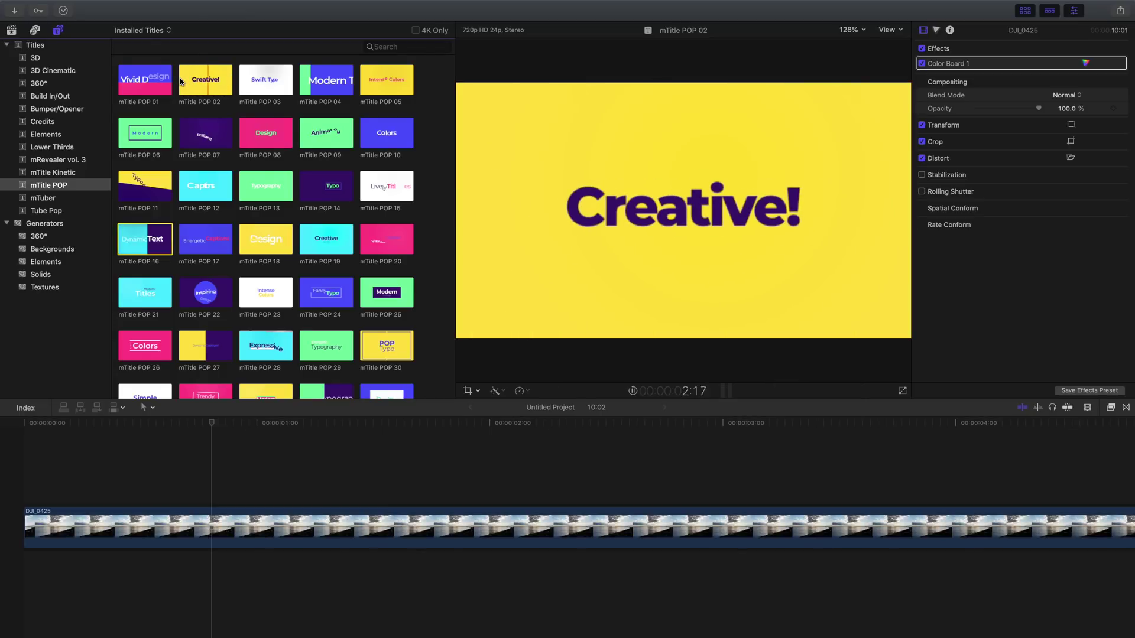
{"action": "scroll", "coordinate": [304, 237], "scroll_direction": "down", "scroll_amount": 5}
{"action": "left_click", "coordinate": [303, 237]}
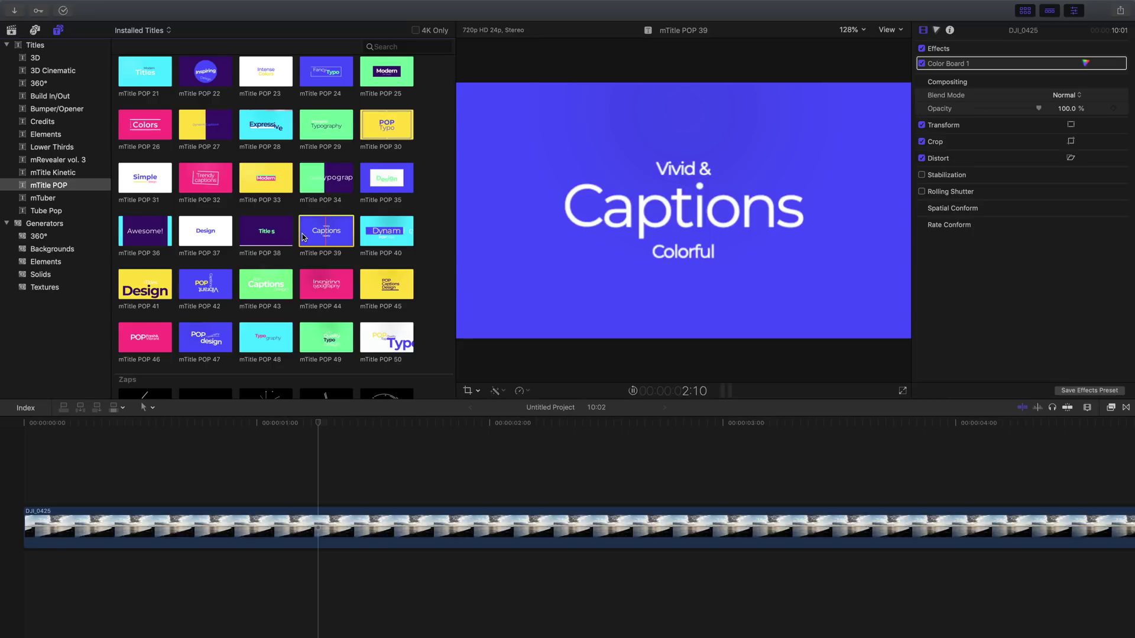
{"action": "scroll", "coordinate": [266, 266], "scroll_direction": "up", "scroll_amount": 5}
{"action": "left_click", "coordinate": [182, 298]}
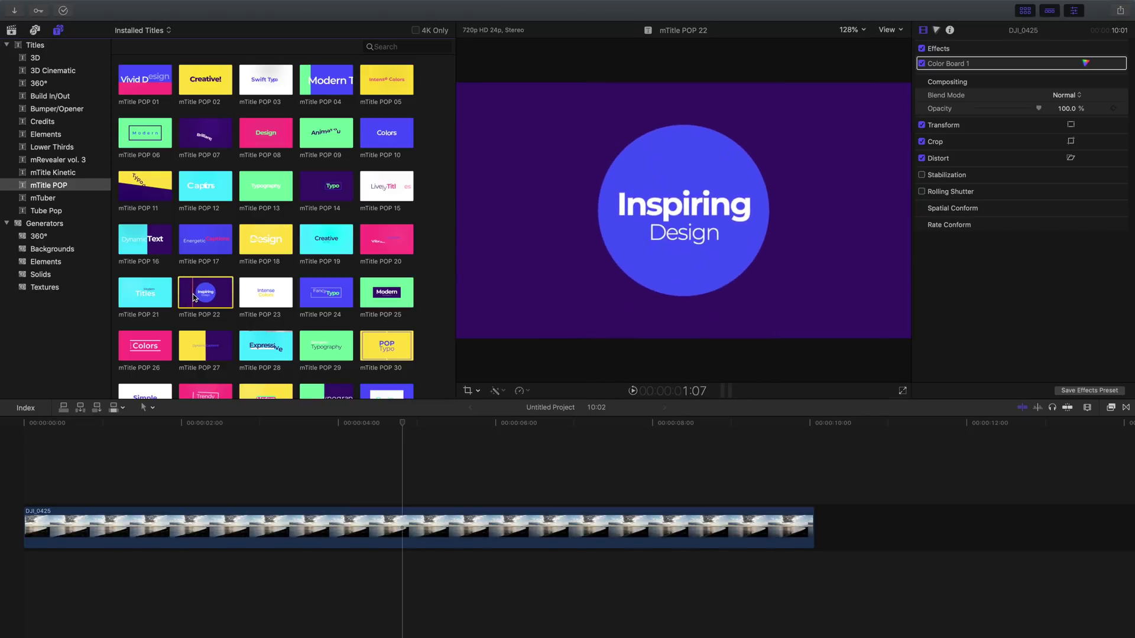
{"action": "left_click_drag", "start_coordinate": [194, 297], "coordinate": [228, 495]}
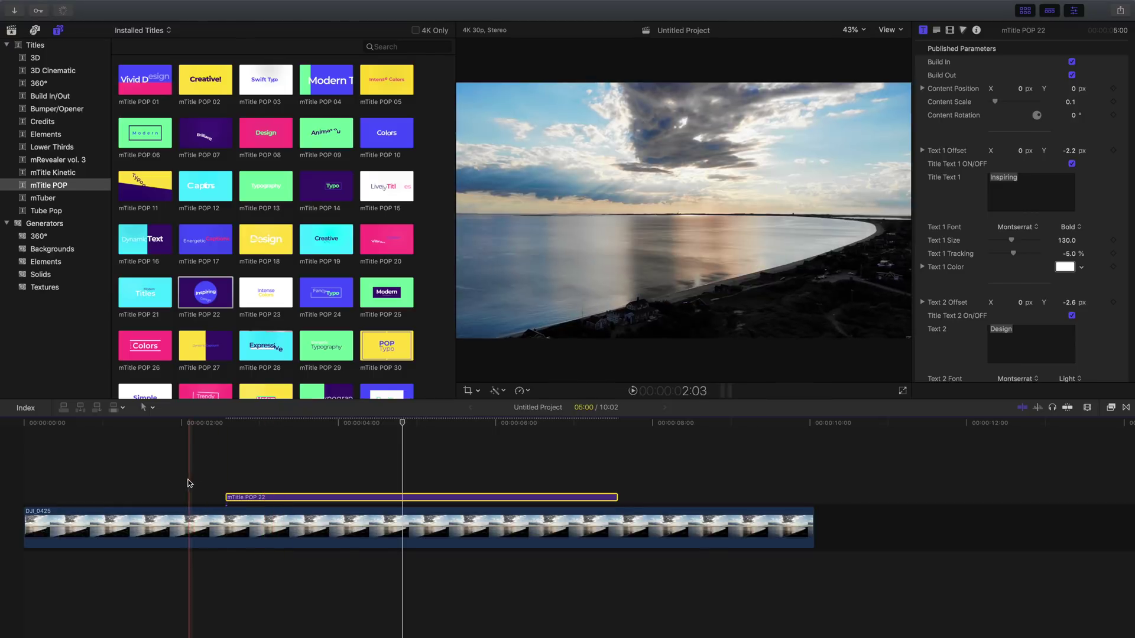
- Play the new POP title from its start and uncheck Main BG ON/OFF so the footage shows
{"action": "left_click", "coordinate": [189, 483]}
{"action": "key", "text": "space"}
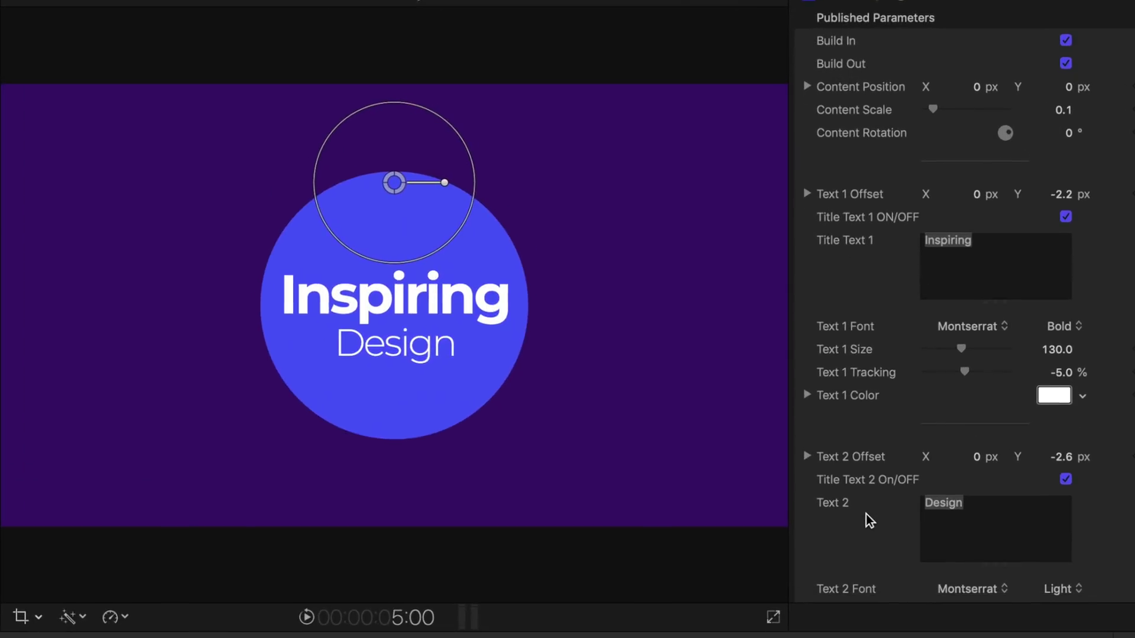
{"action": "scroll", "coordinate": [866, 514], "scroll_direction": "down", "scroll_amount": 10}
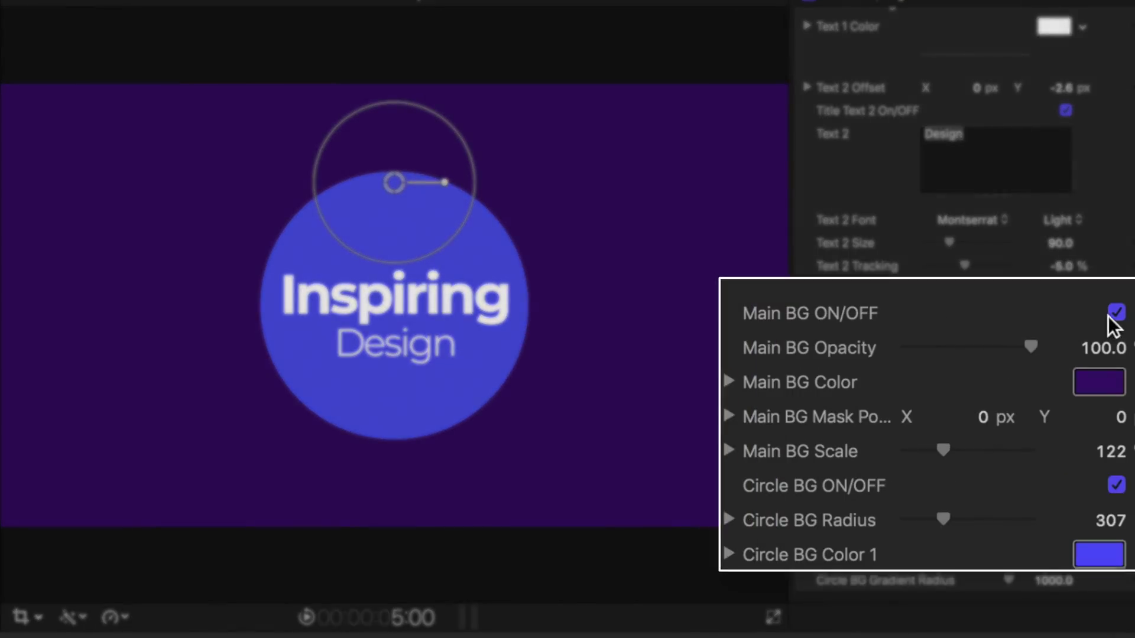
{"action": "left_click", "coordinate": [1066, 350]}
{"action": "scroll", "coordinate": [885, 192], "scroll_direction": "up", "scroll_amount": 10}
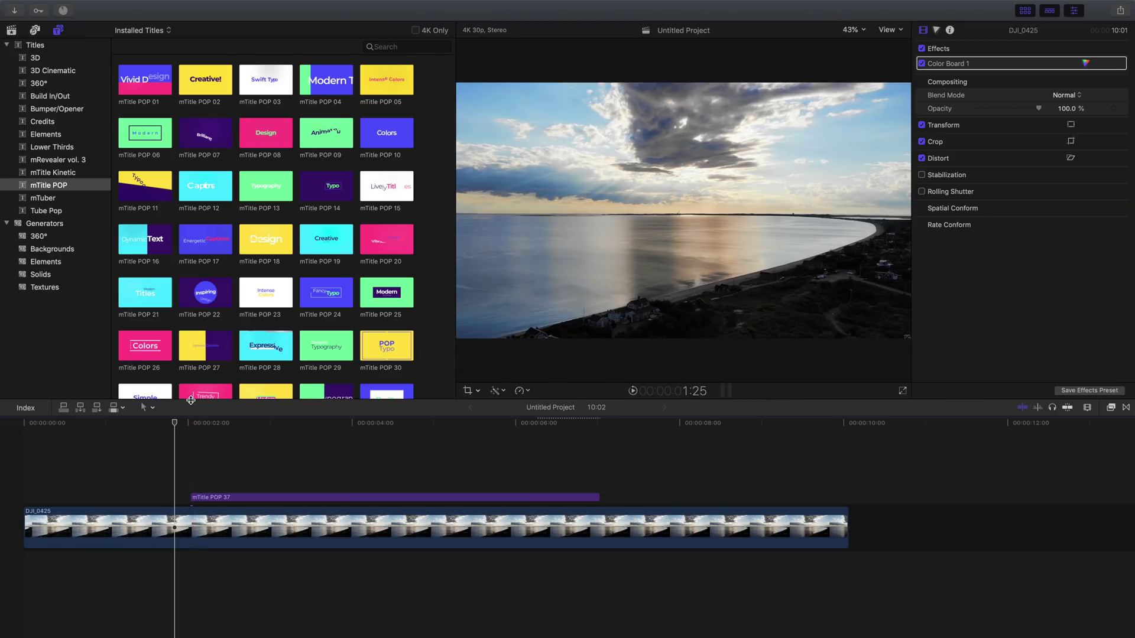
- Drop Zap 10 above the mTitle POP 37 title and rotate its lines across 'Inspiring'
{"action": "scroll", "coordinate": [192, 349], "scroll_direction": "down", "scroll_amount": 10}
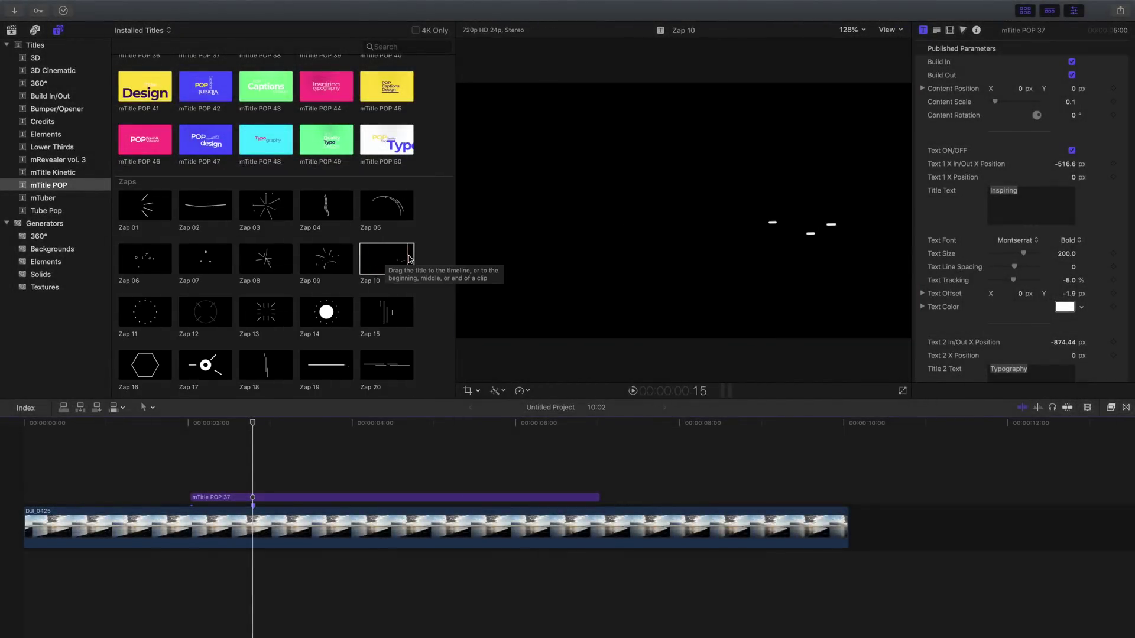
{"action": "left_click_drag", "start_coordinate": [397, 258], "coordinate": [258, 473]}
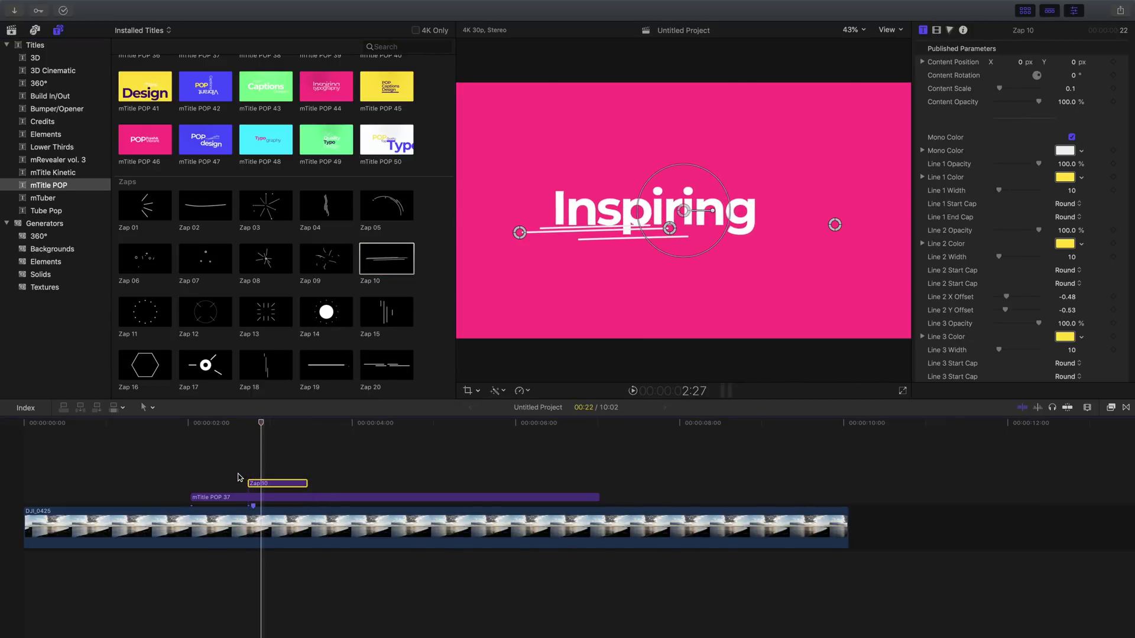
{"action": "key", "text": "Right"}
{"action": "key", "text": "Right"}
{"action": "key", "text": "Right"}
{"action": "key", "text": "Right"}
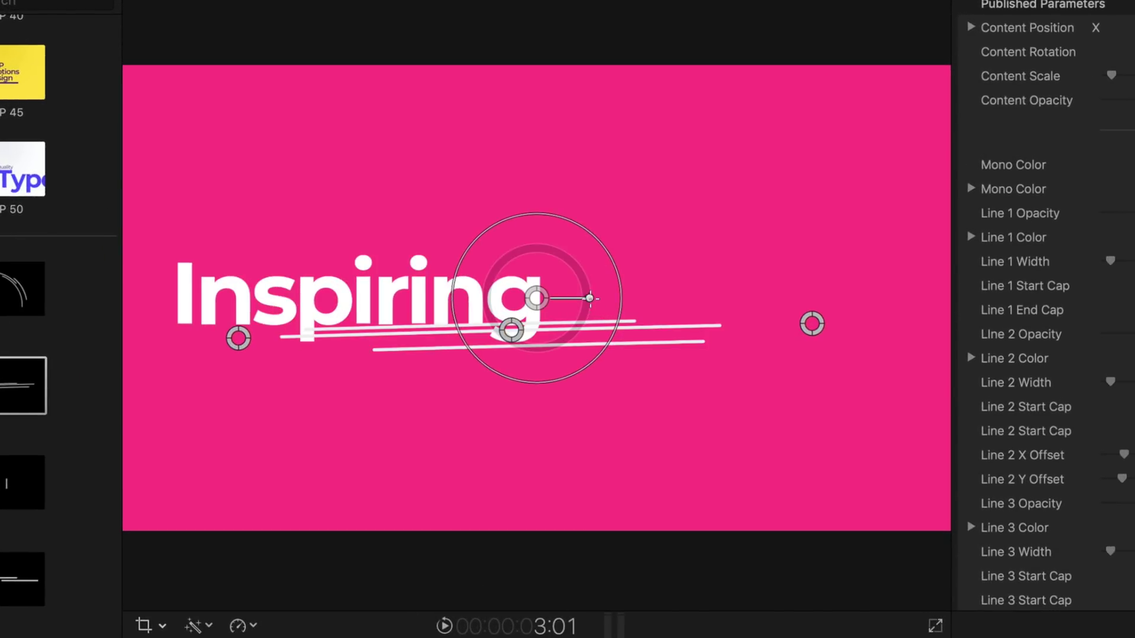
{"action": "left_click_drag", "start_coordinate": [590, 298], "coordinate": [483, 294]}
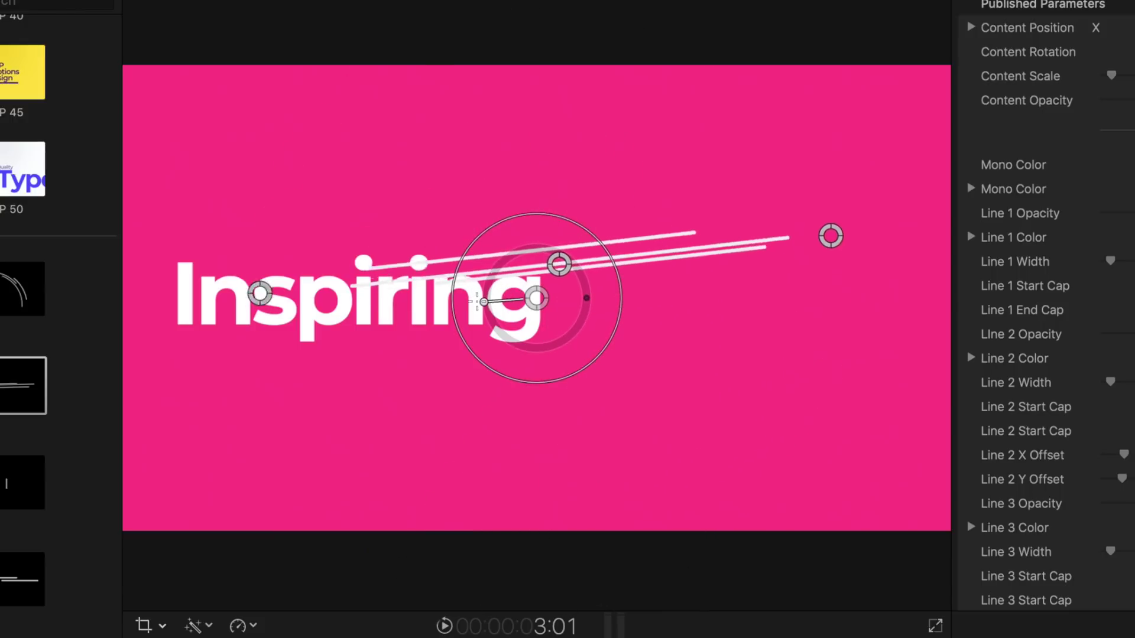
- Rotate the Zap 10 lines to 177.4°, shorten them, move them to 0.24, -0.08 px, then play back
{"action": "left_click_drag", "start_coordinate": [795, 237], "coordinate": [697, 256]}
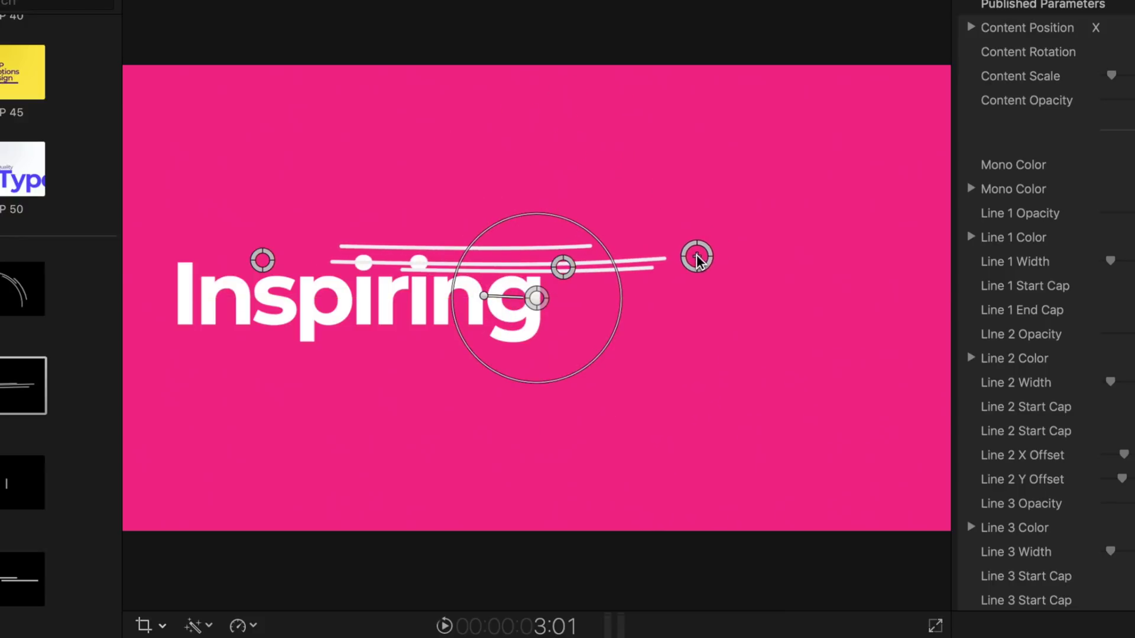
{"action": "left_click_drag", "start_coordinate": [264, 259], "coordinate": [363, 272]}
{"action": "left_click_drag", "start_coordinate": [538, 303], "coordinate": [648, 333]}
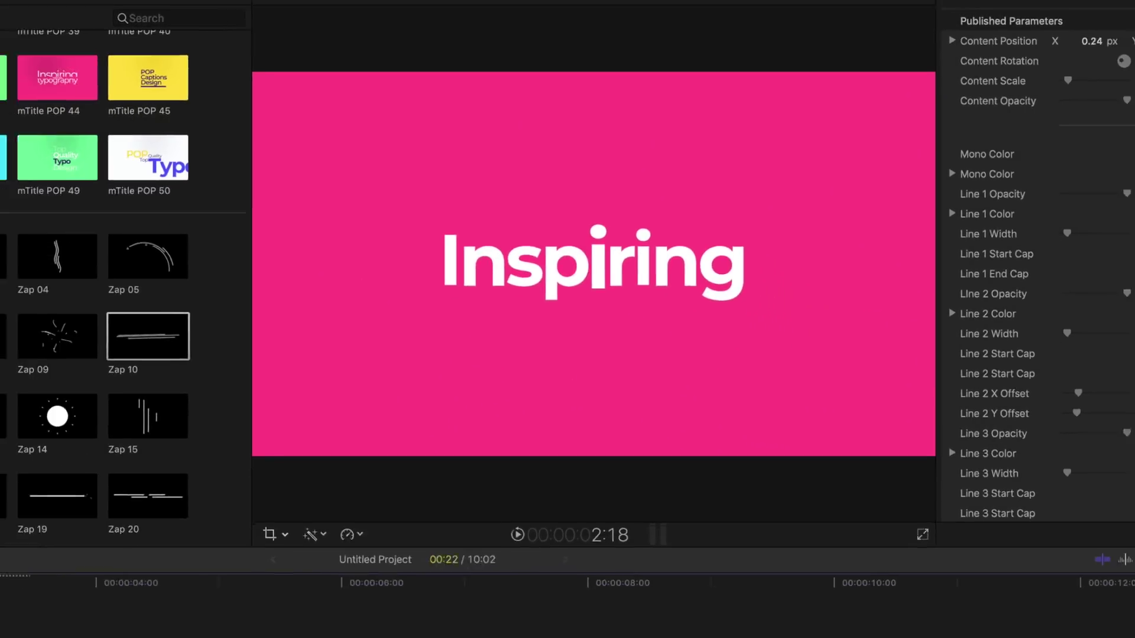
{"action": "key", "text": "space"}
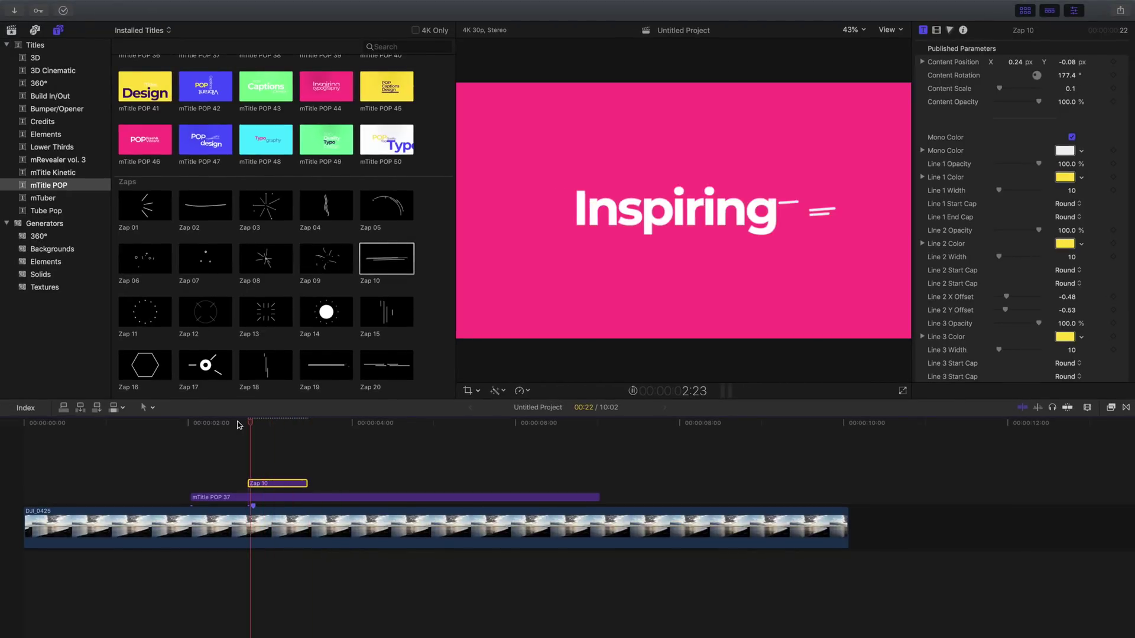
{"action": "key", "text": "space"}
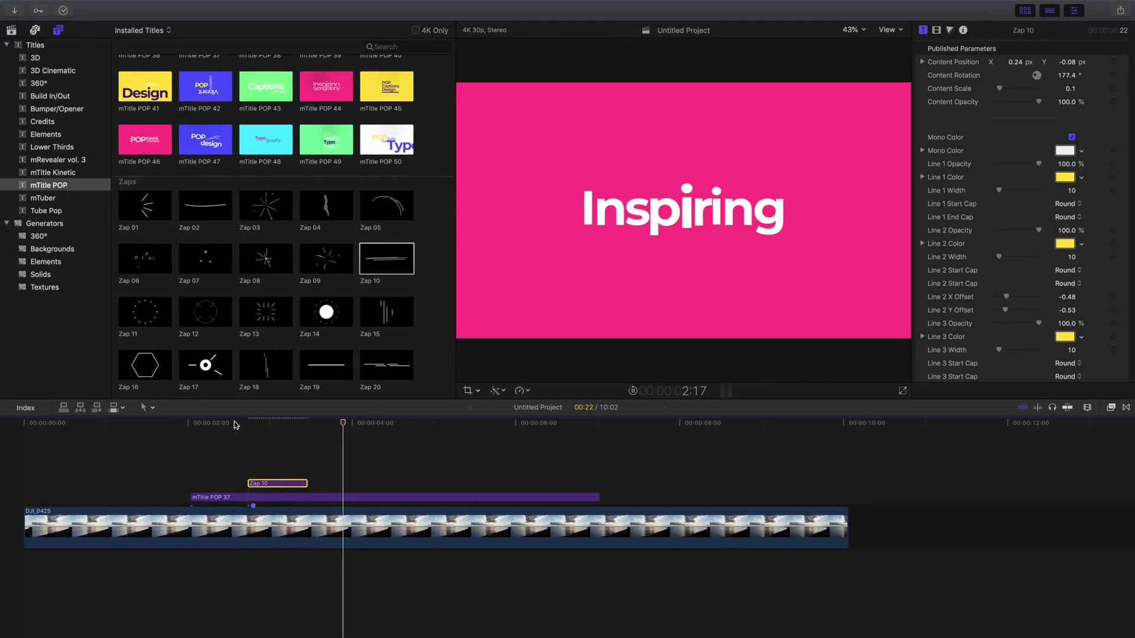
{"action": "key", "text": "space"}
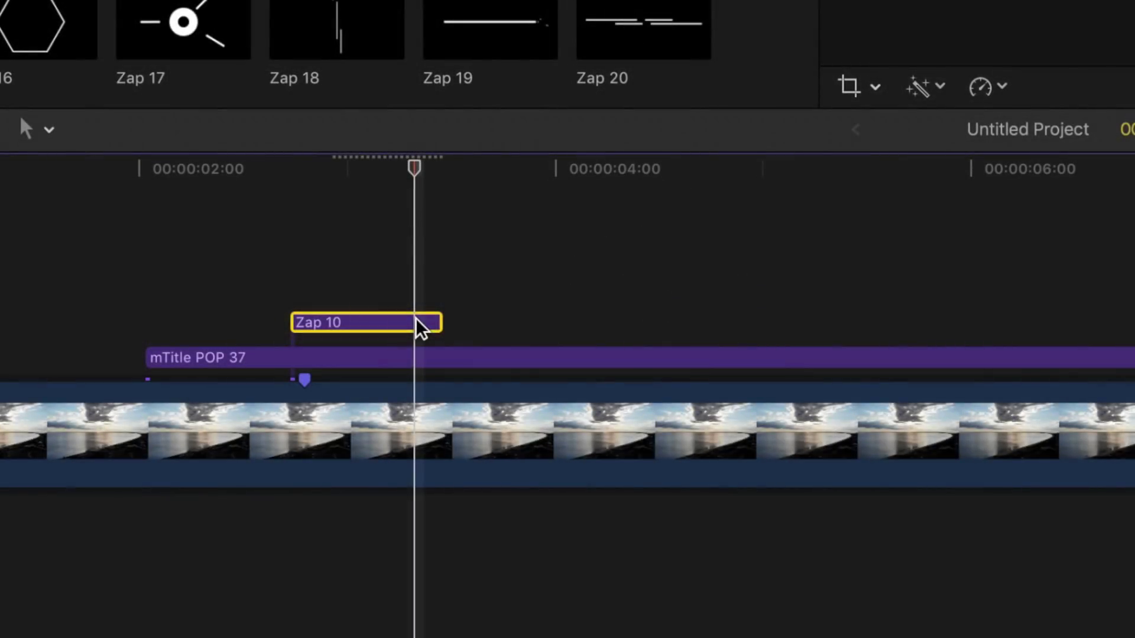
- Duplicate the Zap 10 clip onto a higher lane, starting 18 frames later
{"action": "left_click_drag", "start_coordinate": [421, 327], "coordinate": [550, 249]}
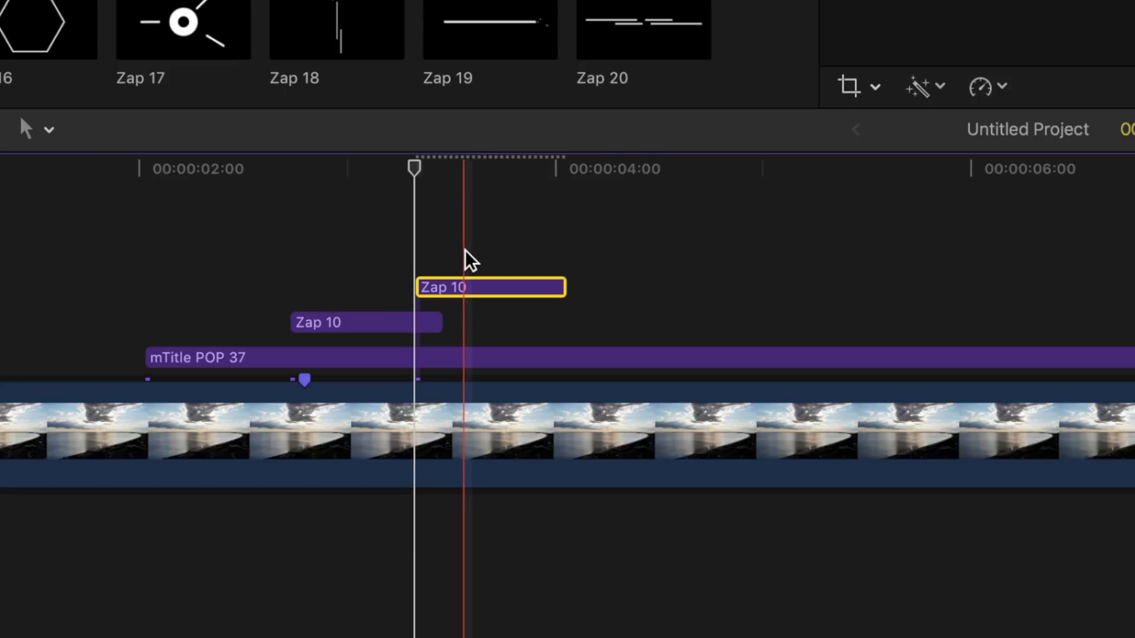